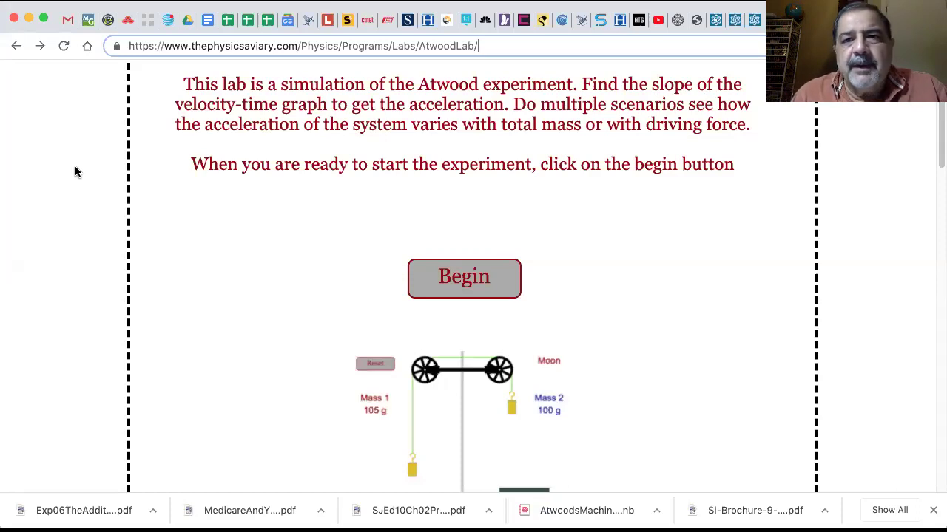
Open the Atwood pulley simulation from the lab page
scroll(170, 158, "up", 2)
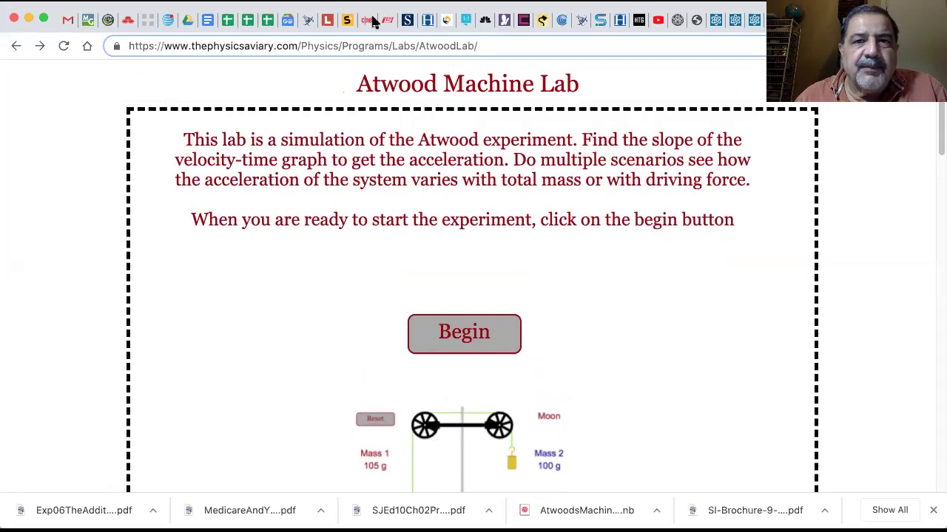
scroll(613, 104, "up", 1)
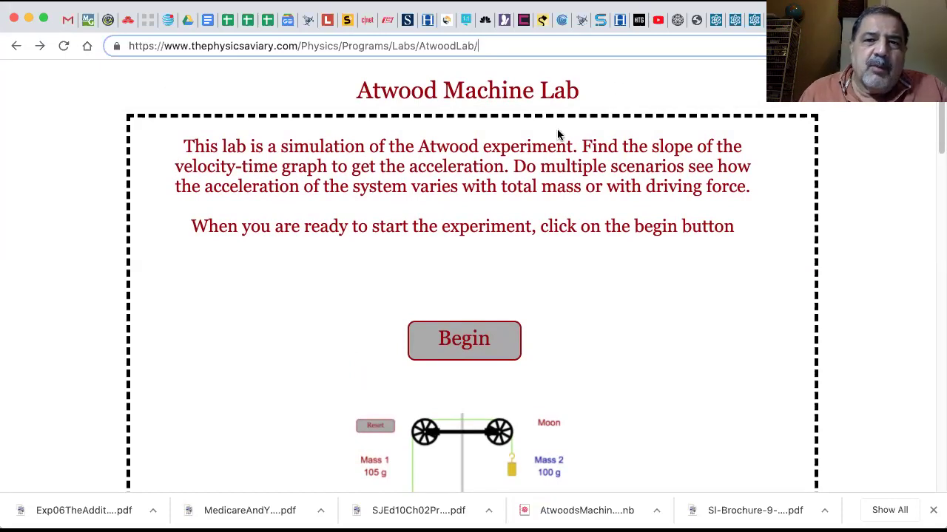
scroll(550, 165, "down", 2)
scroll(551, 174, "down", 1)
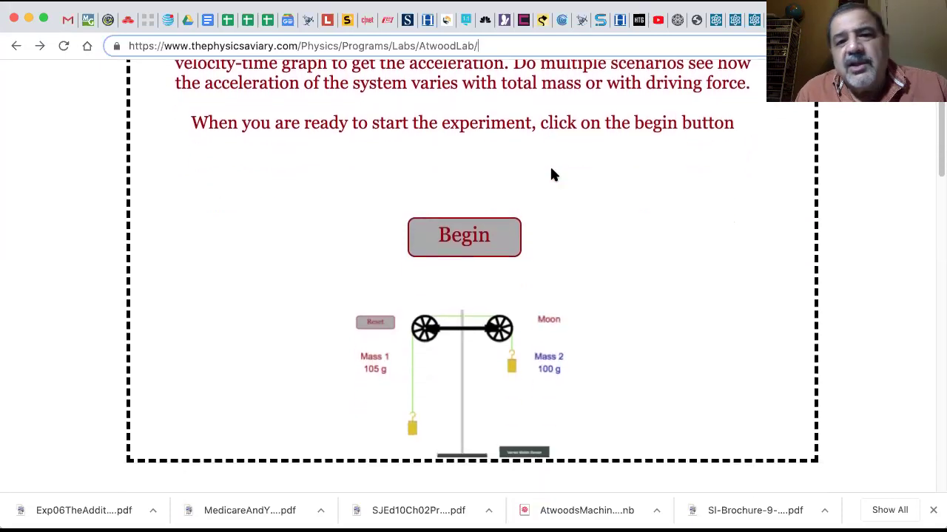
scroll(551, 176, "up", 2)
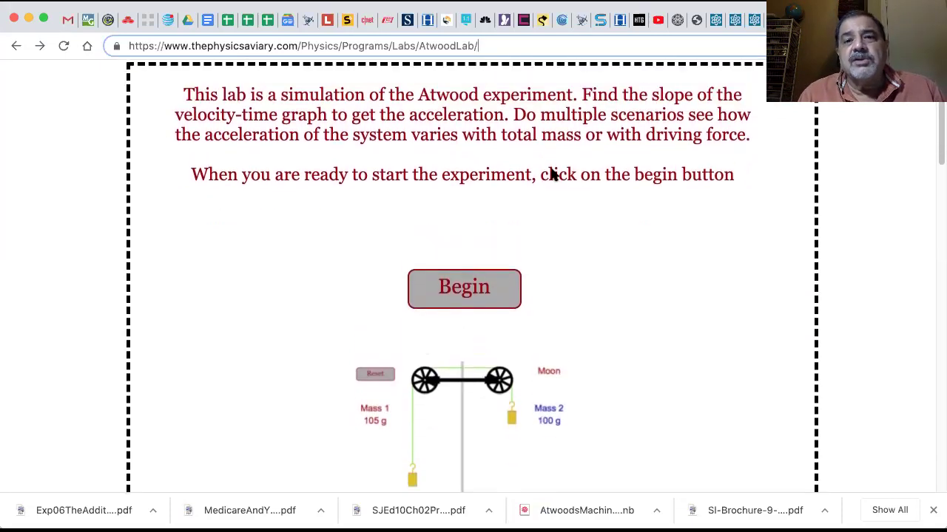
left_click(475, 285)
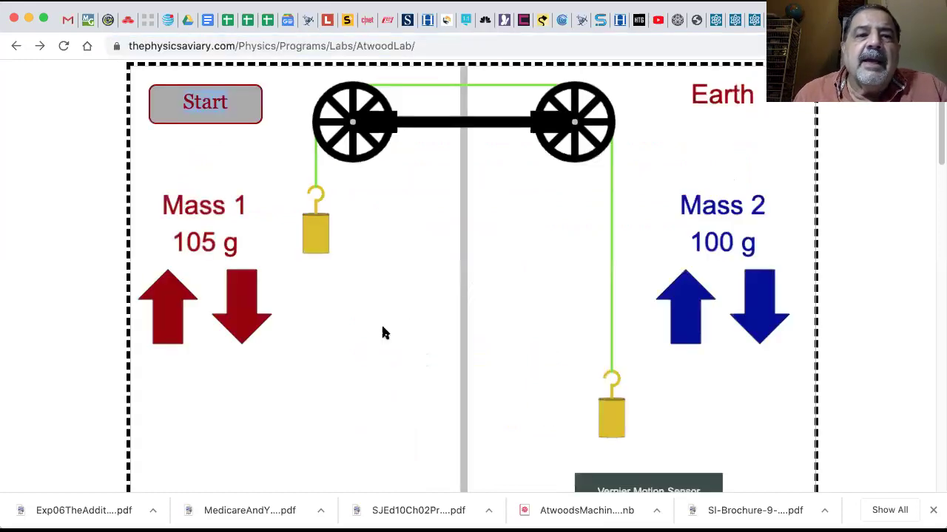
Lower Mass 1 from 105 g to 100 g so it matches Mass 2
scroll(383, 332, "up", 2)
scroll(382, 332, "down", 3)
scroll(382, 332, "up", 1)
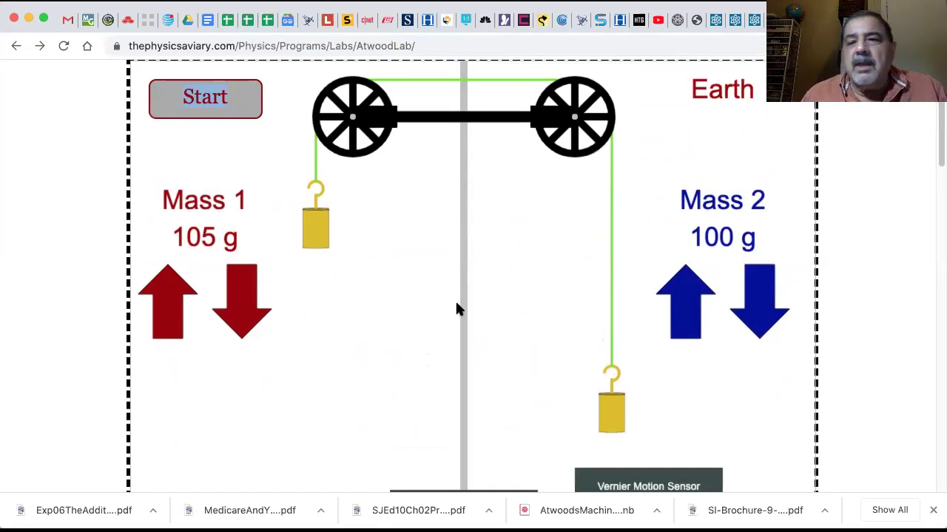
left_click(248, 317)
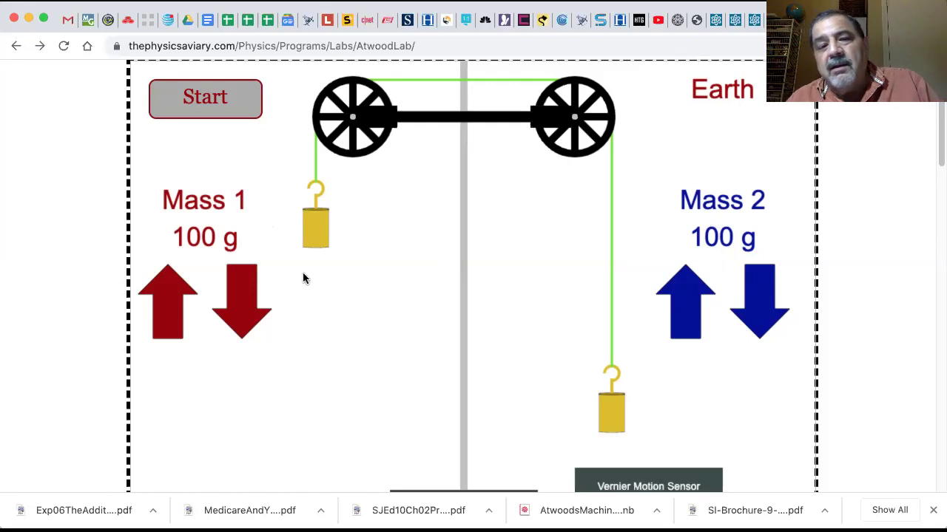
Lower Mass 2 from 100 g to 50 g
left_click(761, 303)
left_click(762, 303)
left_click(761, 303)
left_click(762, 302)
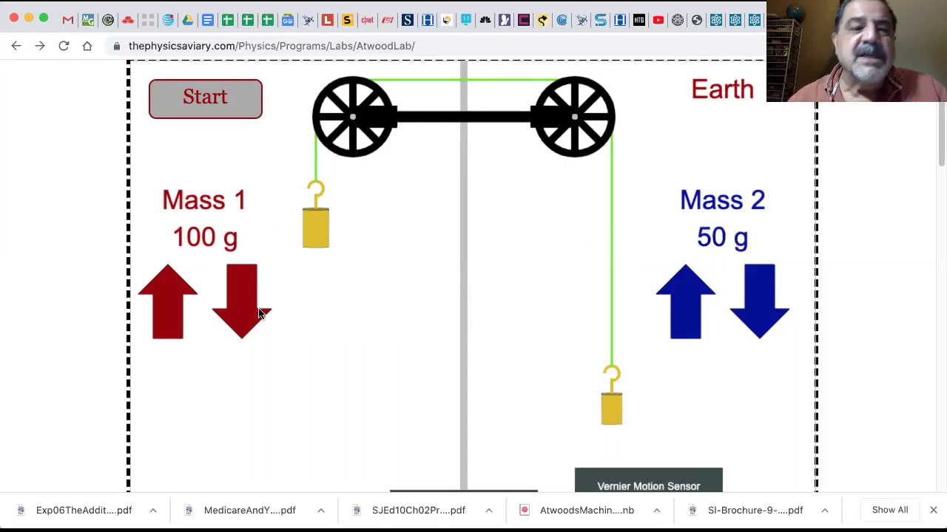
Lower Mass 1 from 100 g to 60 g
left_click(235, 319)
left_click(235, 320)
left_click(236, 319)
left_click(235, 320)
left_click(235, 320)
left_click(235, 319)
left_click(235, 319)
left_click(235, 319)
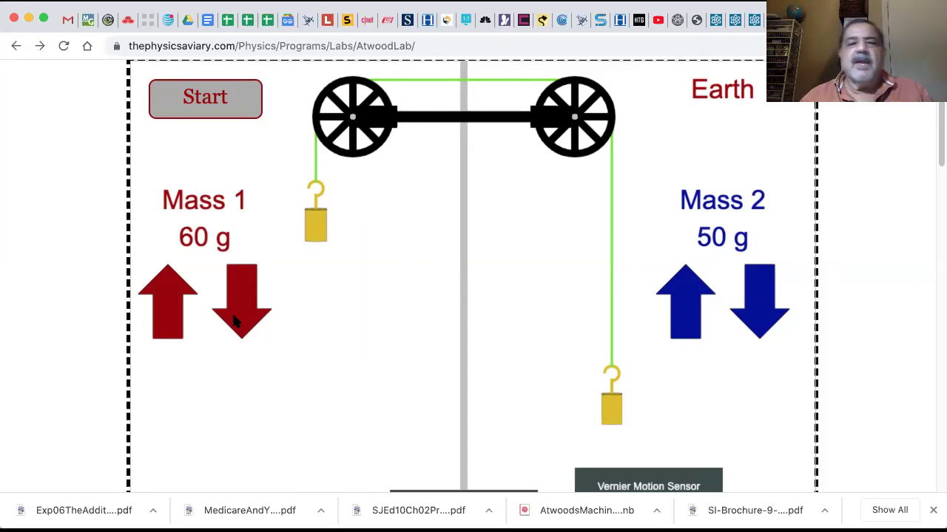
Start the 60 g versus 50 g run to release the masses and record the motion
scroll(316, 315, "down", 2)
scroll(315, 315, "up", 2)
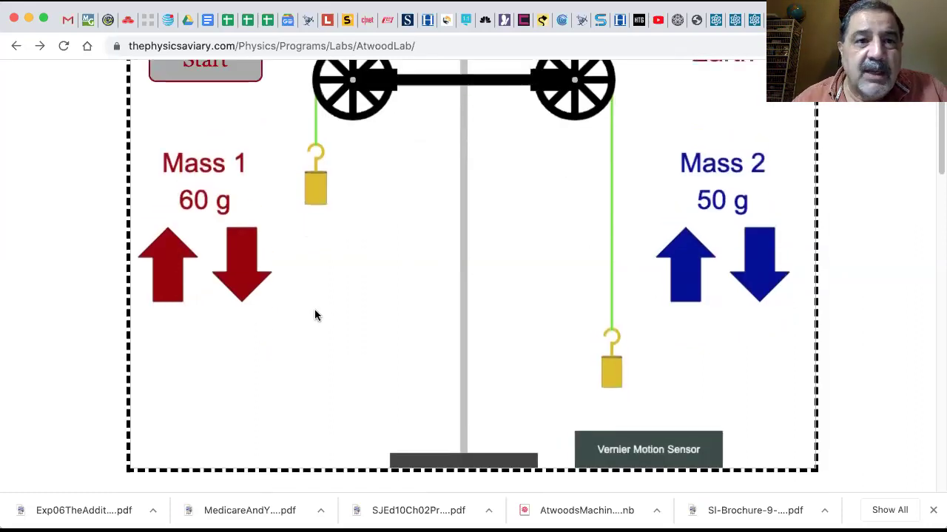
scroll(315, 316, "down", 15)
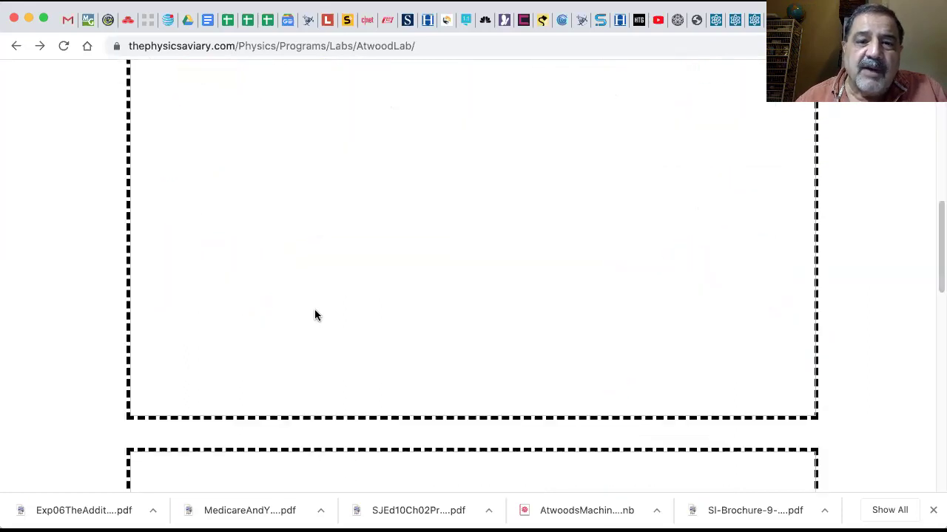
scroll(314, 316, "down", 5)
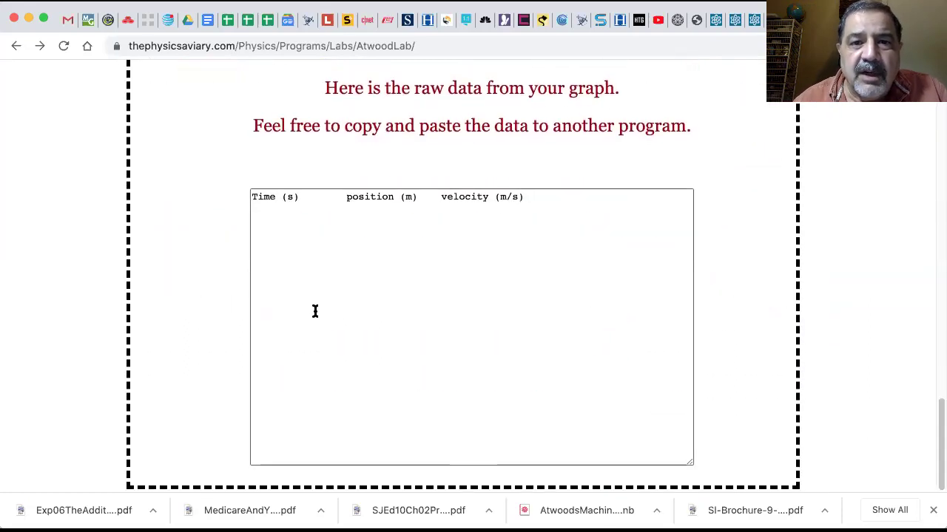
scroll(315, 315, "up", 20)
scroll(264, 235, "down", 2)
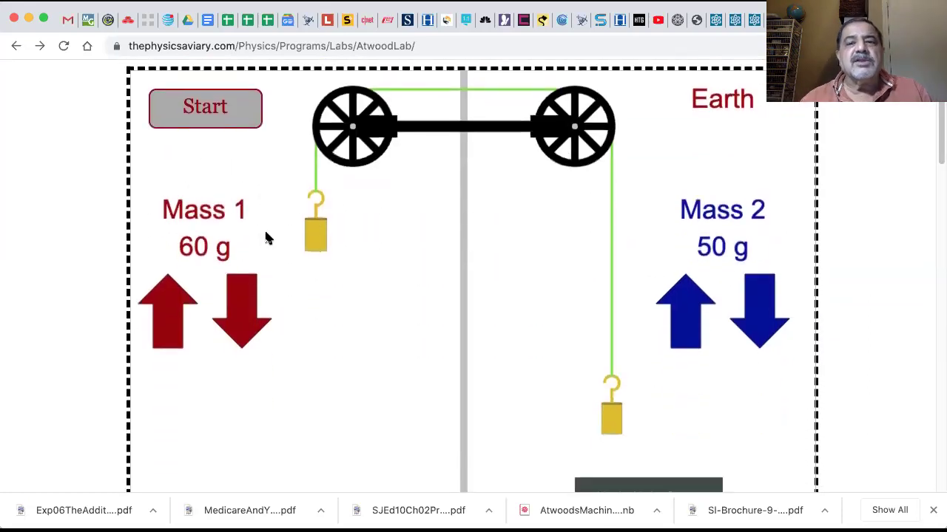
left_click(200, 110)
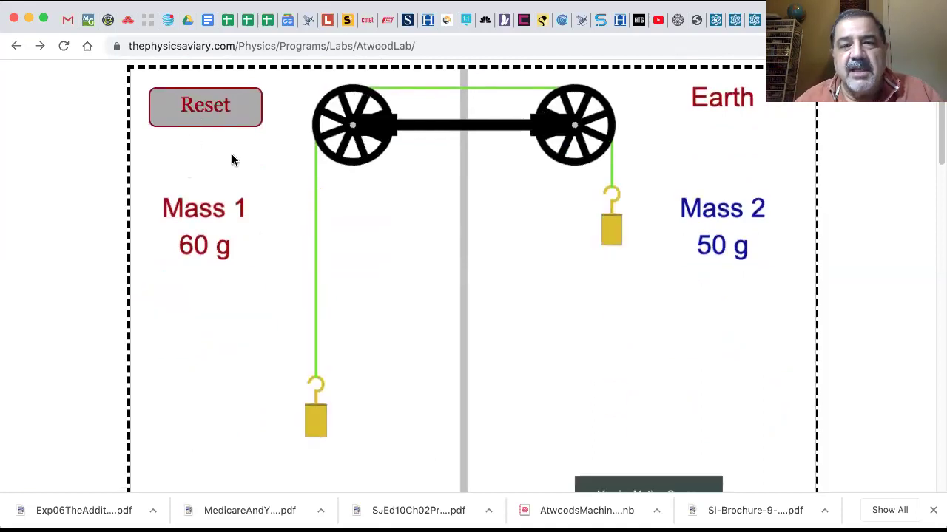
View the Position and Velocity vs Time graphs, with velocity reaching about 0.65 m/s
scroll(332, 287, "down", 5)
scroll(332, 287, "down", 4)
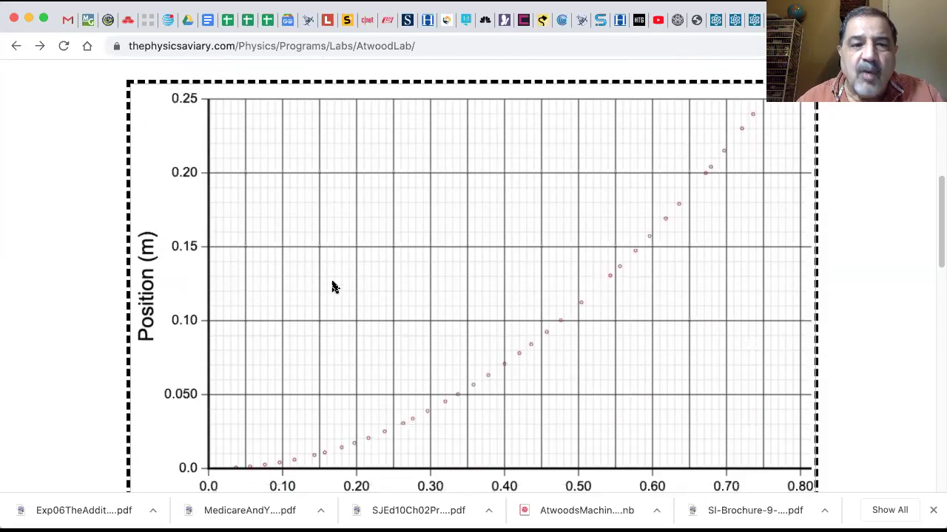
scroll(333, 287, "up", 1)
scroll(323, 437, "down", 3)
scroll(325, 437, "up", 2)
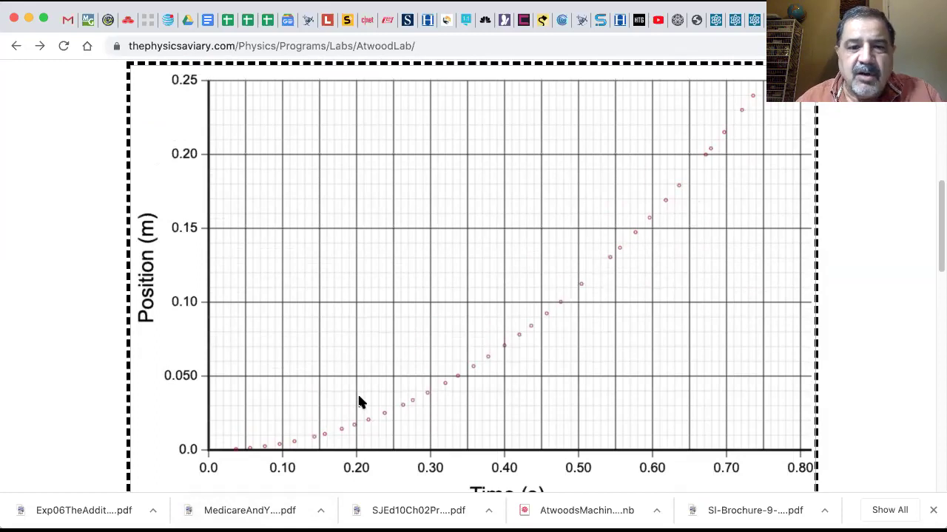
scroll(361, 401, "down", 10)
scroll(358, 397, "up", 1)
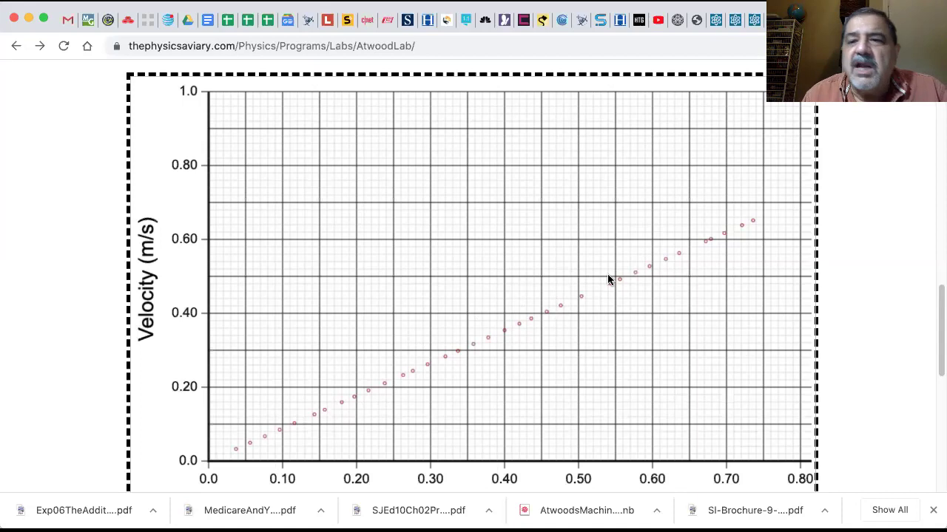
Scroll to the raw data's final rows and select the last position value 0.2398 and its velocity
scroll(608, 280, "down", 10)
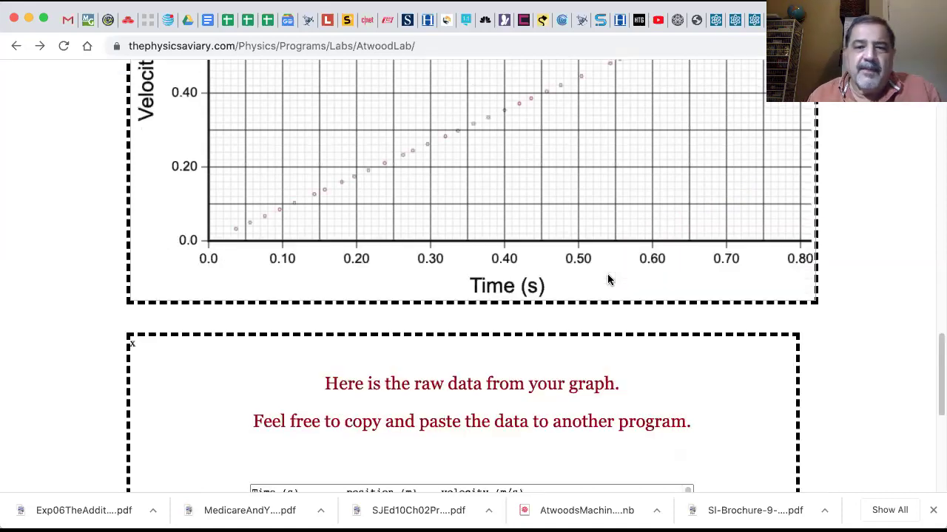
scroll(608, 275, "up", 2)
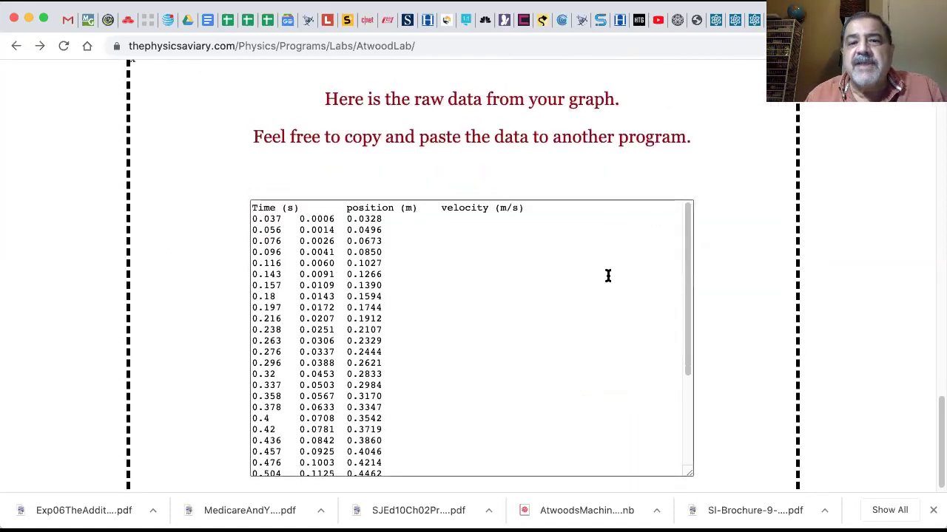
scroll(608, 276, "down", 2)
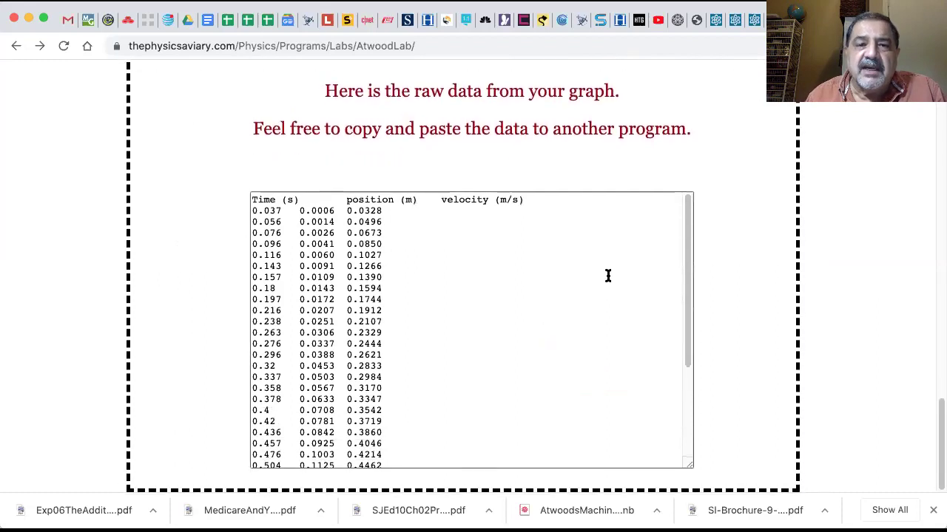
scroll(608, 276, "down", 5)
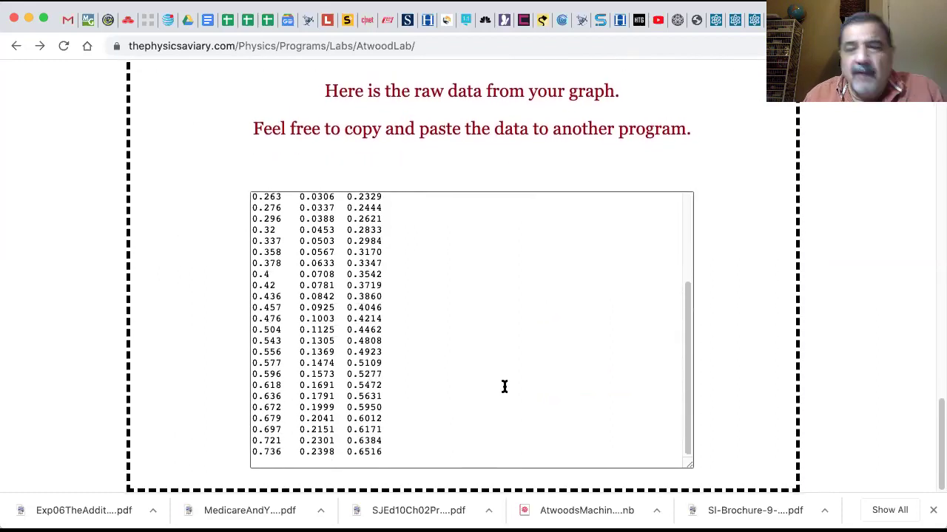
left_click_drag(334, 453, 293, 455)
left_click_drag(382, 452, 297, 453)
left_click(332, 453)
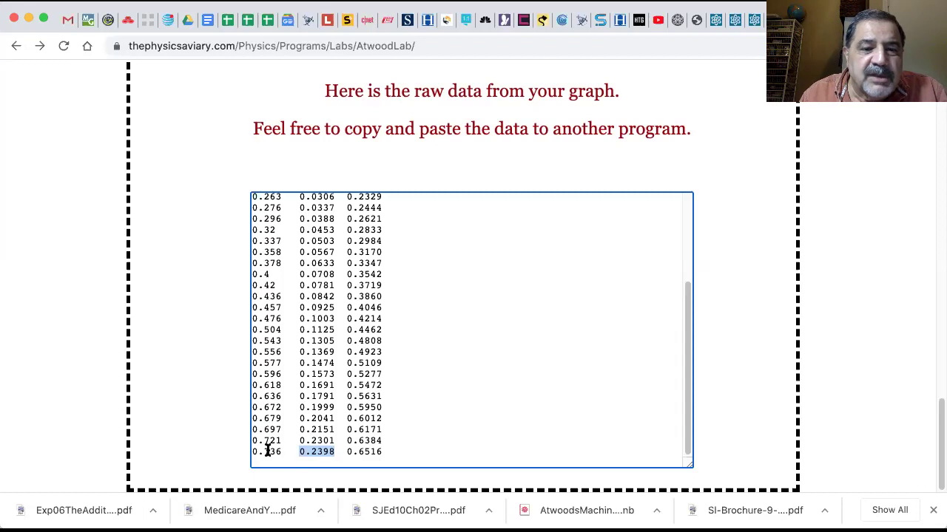
Scroll back up to the Atwood machine showing Mass 1 down and Mass 2 raised
scroll(400, 416, "up", 3)
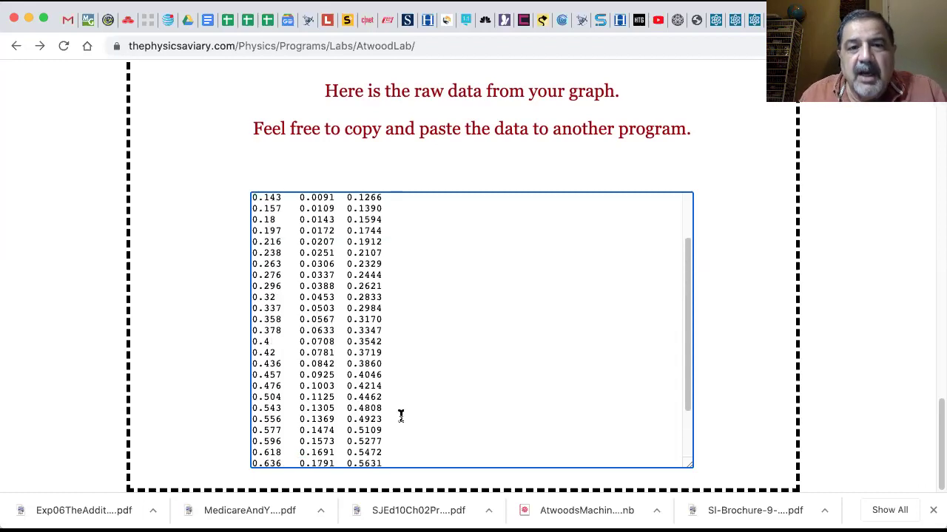
scroll(400, 416, "down", 5)
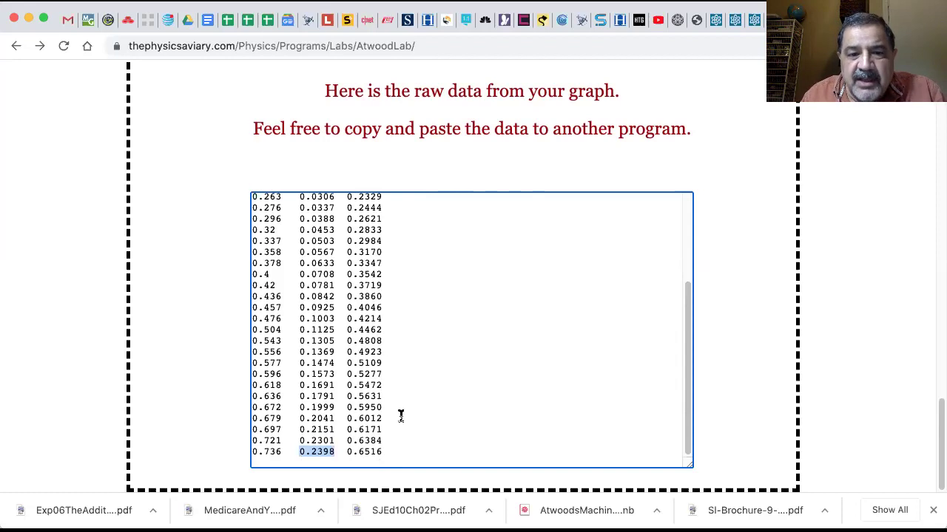
scroll(400, 416, "up", 4)
scroll(400, 417, "down", 3)
scroll(400, 416, "up", 5)
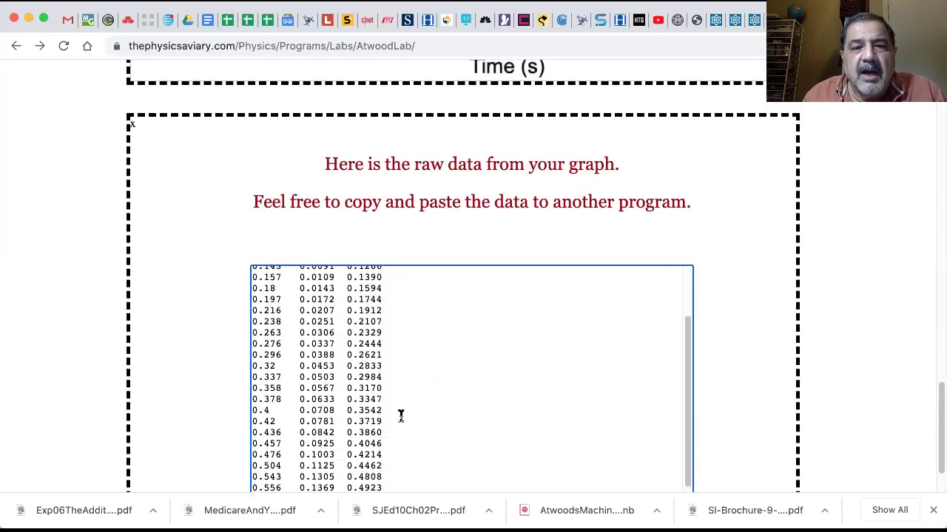
scroll(400, 417, "up", 2)
scroll(401, 416, "down", 2)
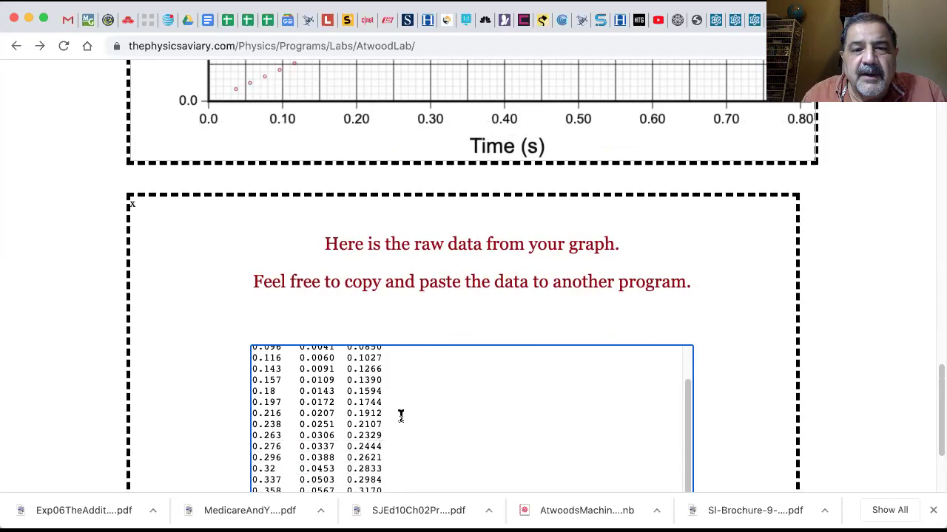
scroll(392, 315, "up", 1)
scroll(393, 310, "up", 15)
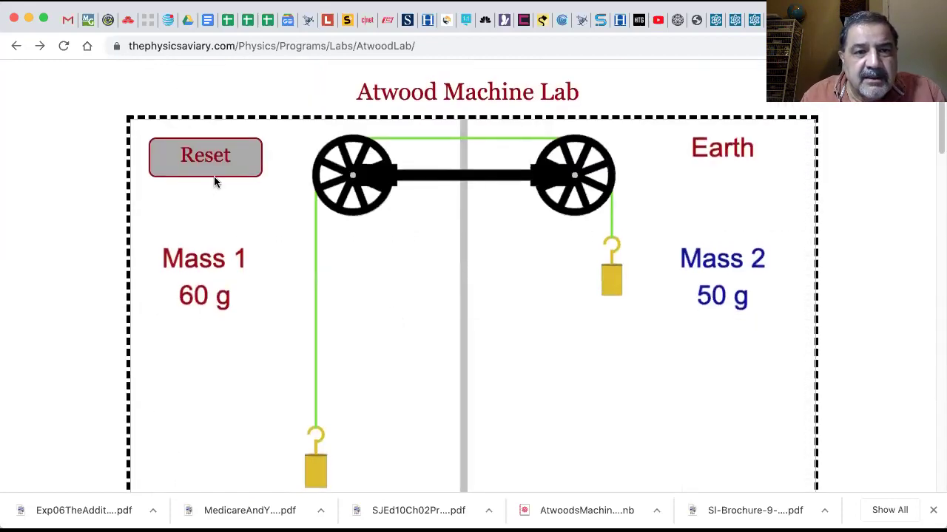
Reset and rerun the 60 g versus 50 g trial, then view its graphs and raw data
left_click(210, 168)
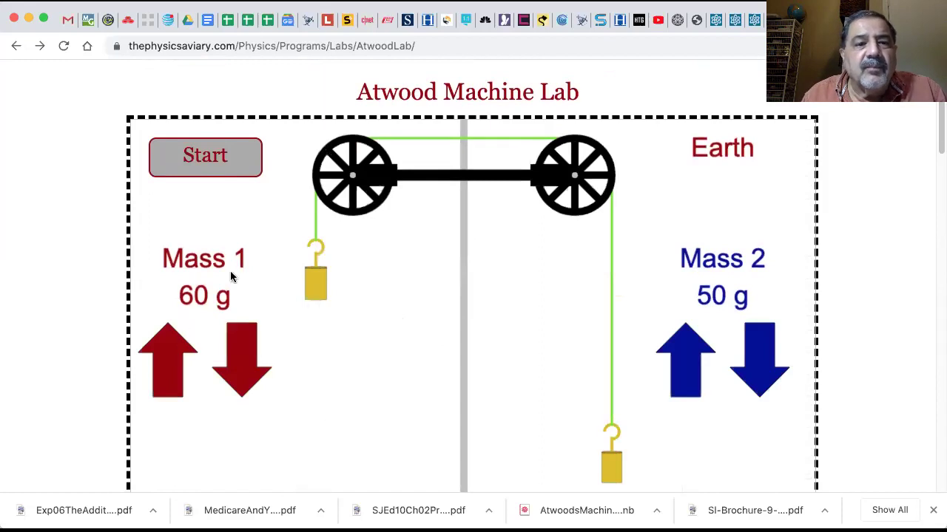
left_click(208, 155)
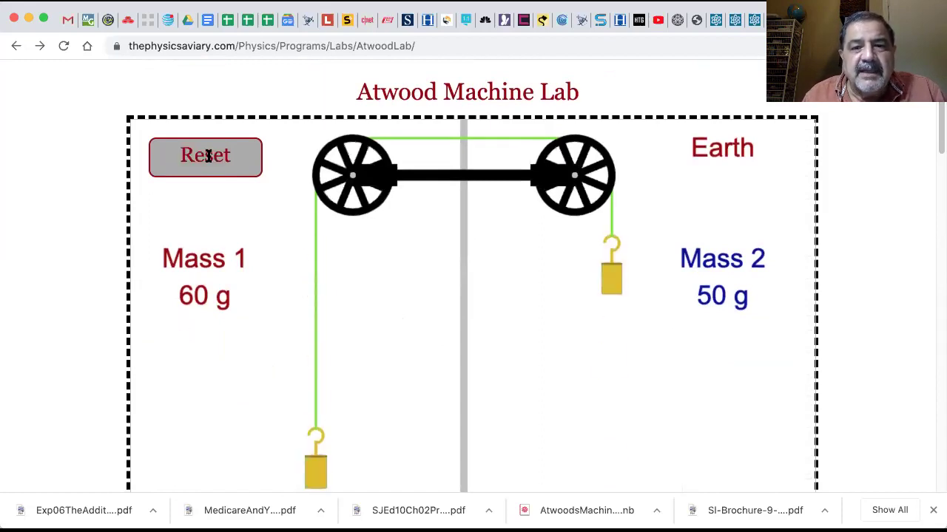
scroll(208, 155, "down", 10)
scroll(208, 159, "up", 4)
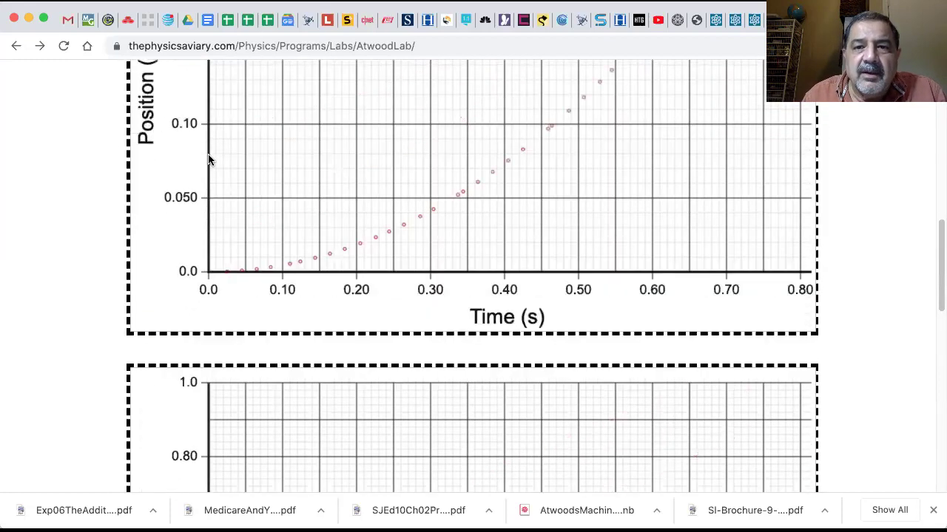
scroll(208, 159, "down", 10)
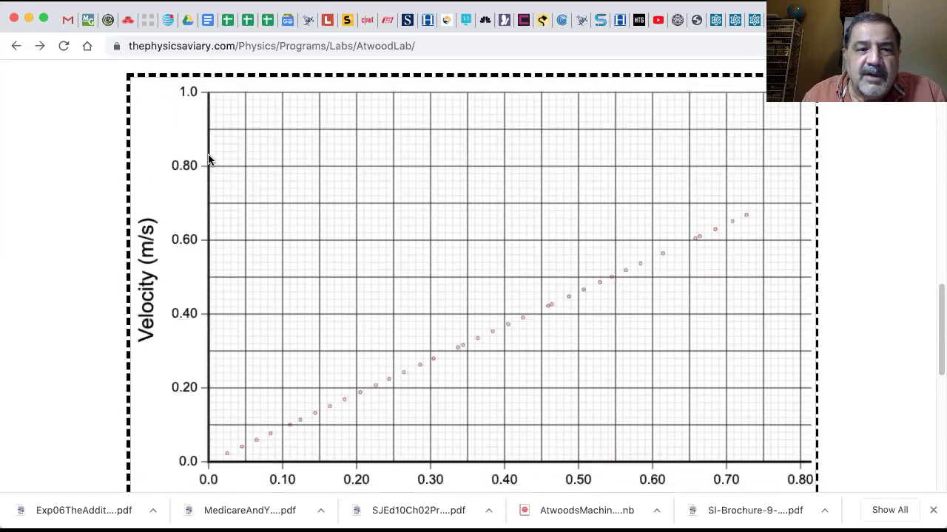
scroll(208, 159, "down", 5)
scroll(344, 321, "down", 4)
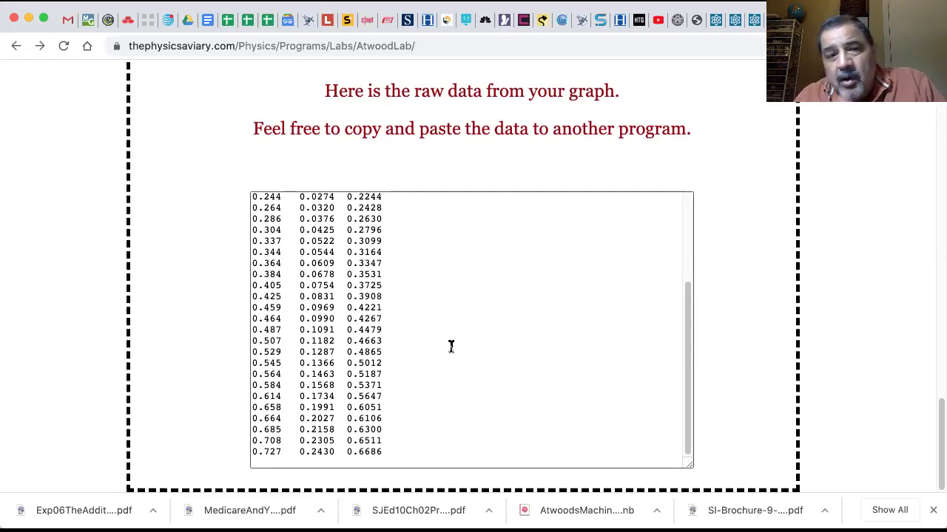
scroll(440, 264, "up", 5)
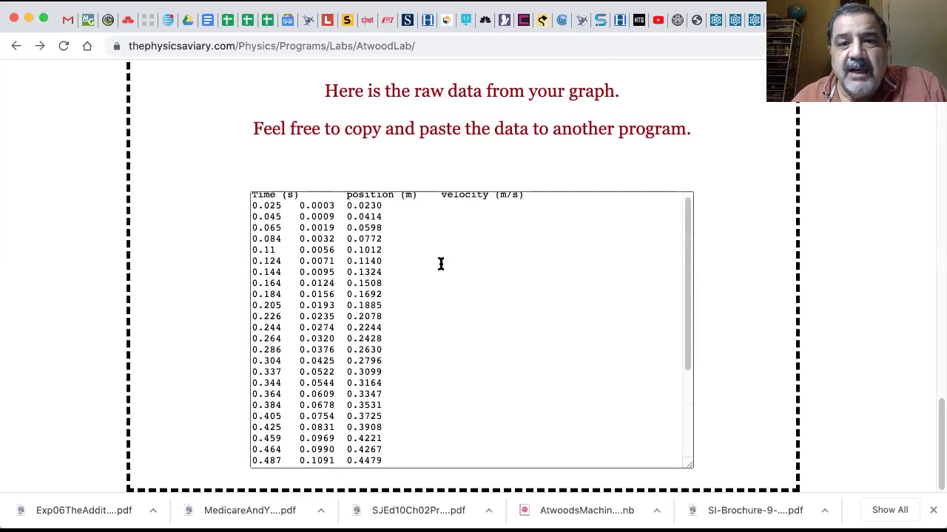
scroll(463, 121, "up", 10)
scroll(463, 123, "up", 15)
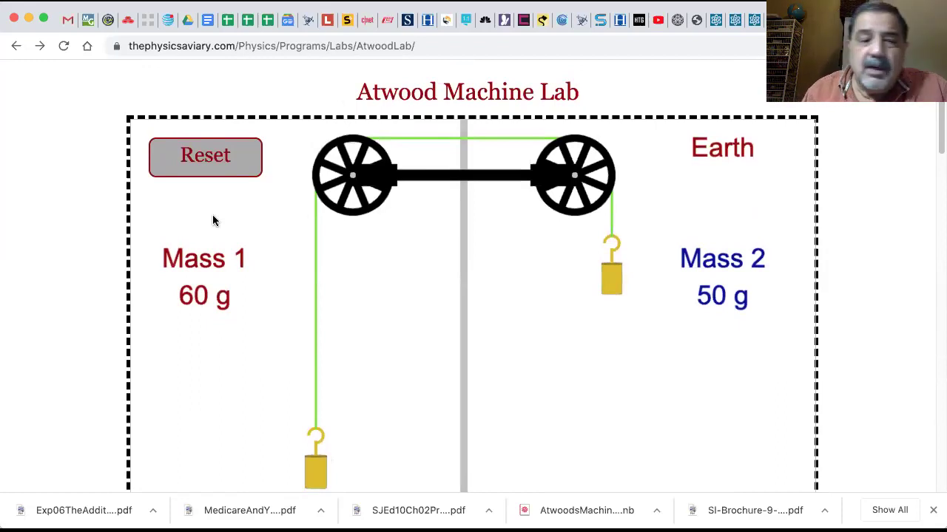
scroll(229, 299, "down", 3)
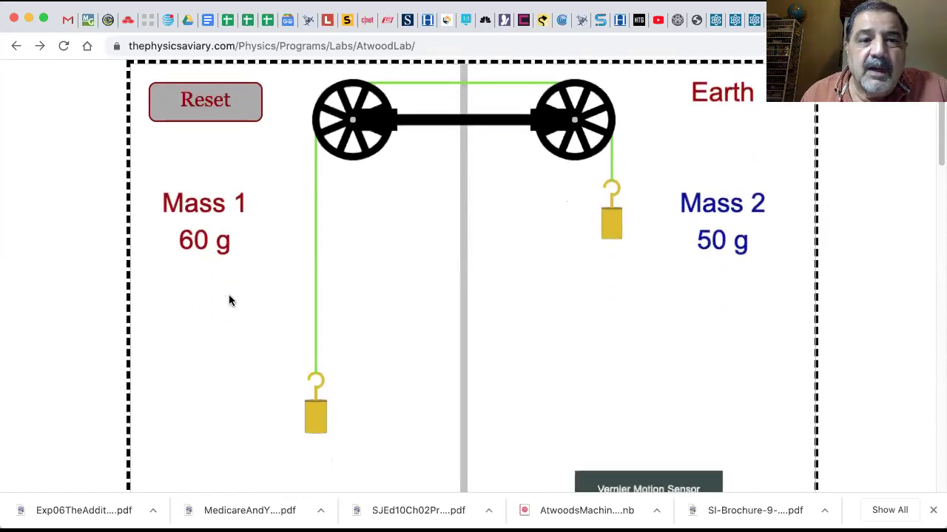
Reset the machine and raise Mass 1 from 60 g to 110 g
left_click(201, 102)
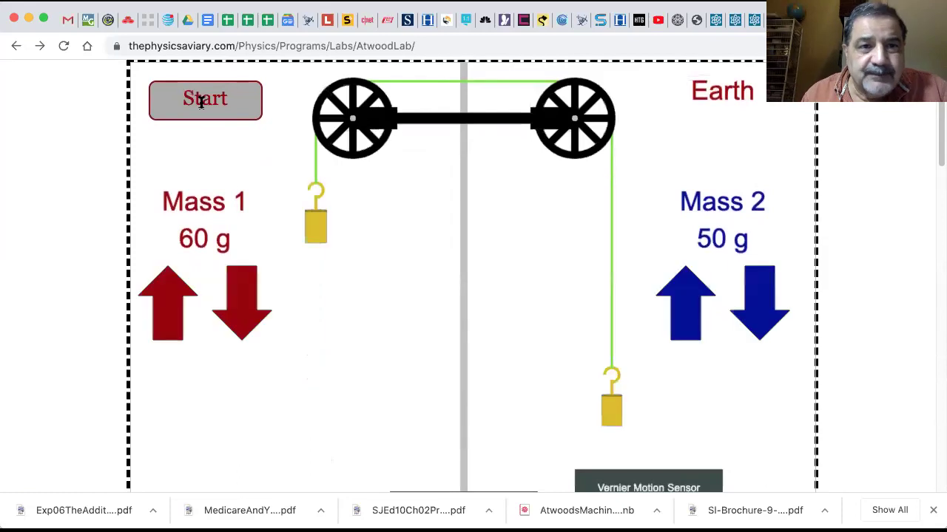
left_click(175, 305)
left_click(175, 305)
left_click(175, 304)
left_click(175, 304)
left_click(175, 305)
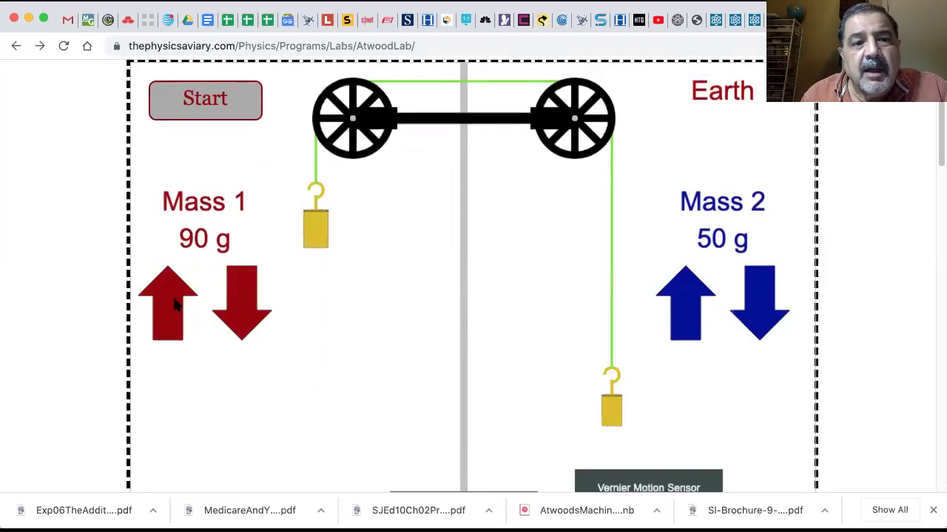
left_click(176, 305)
left_click(175, 305)
left_click(175, 305)
left_click(175, 305)
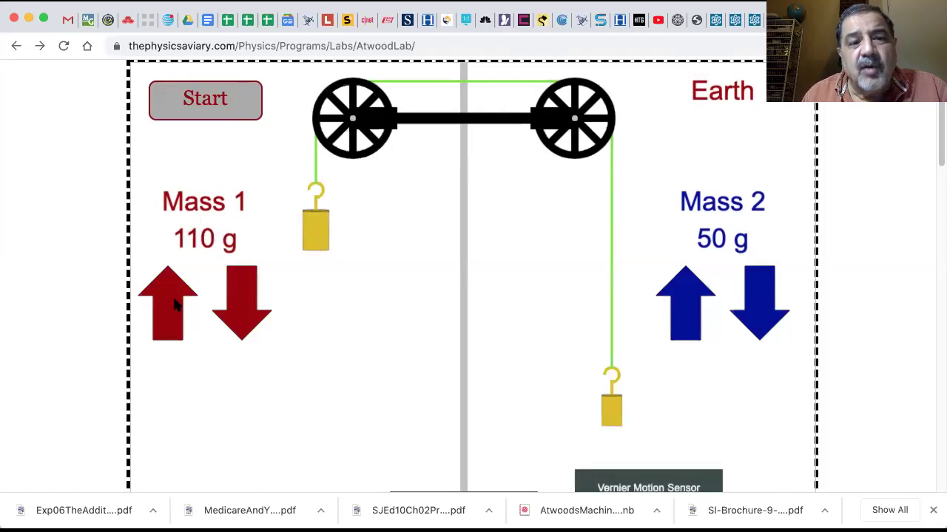
Raise Mass 2 from 50 g to 100 g
left_click(687, 308)
left_click(687, 309)
left_click(686, 309)
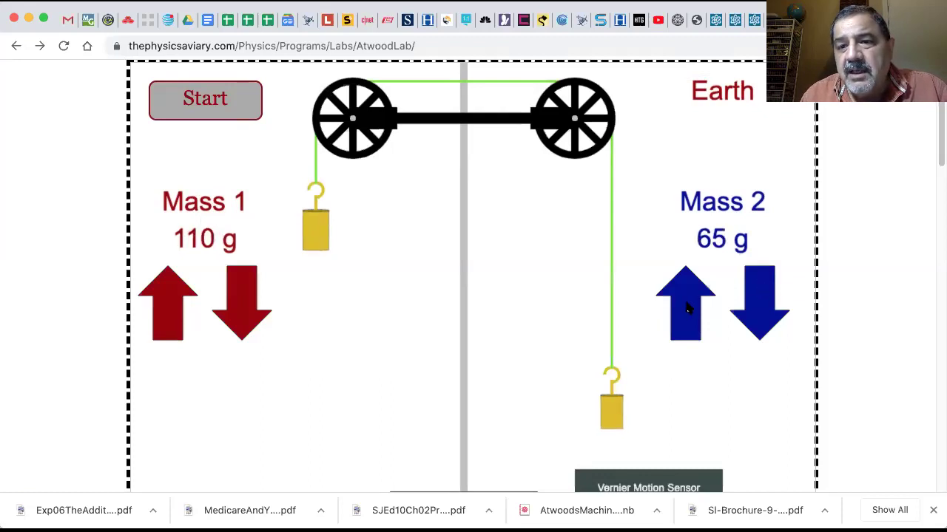
left_click(686, 308)
left_click(686, 309)
left_click(687, 309)
left_click(687, 309)
left_click(687, 309)
left_click(687, 309)
left_click(687, 309)
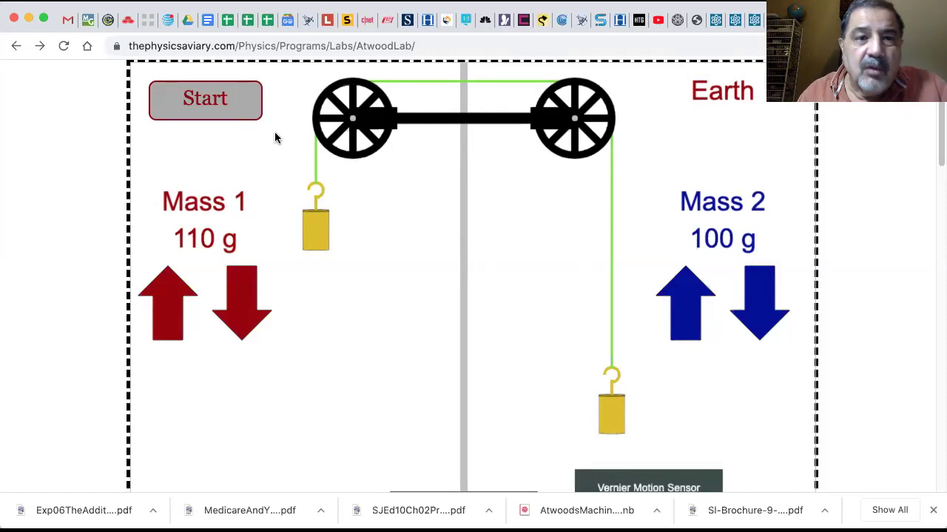
Run the 110 g versus 100 g trial and view its raw data ending at 1.002 s, 0.4801 m/s
left_click(232, 102)
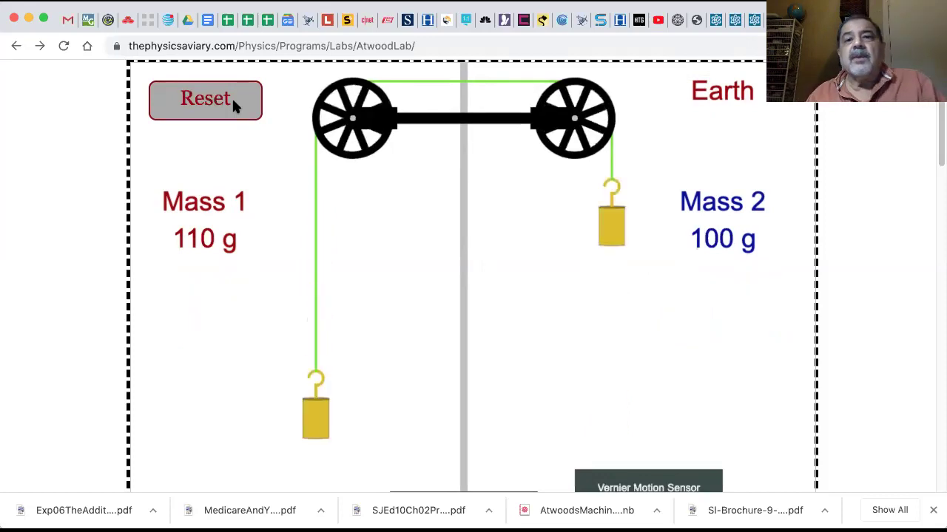
scroll(232, 96, "down", 10)
scroll(232, 97, "down", 3)
scroll(231, 97, "up", 2)
scroll(231, 97, "down", 10)
scroll(425, 367, "up", 1)
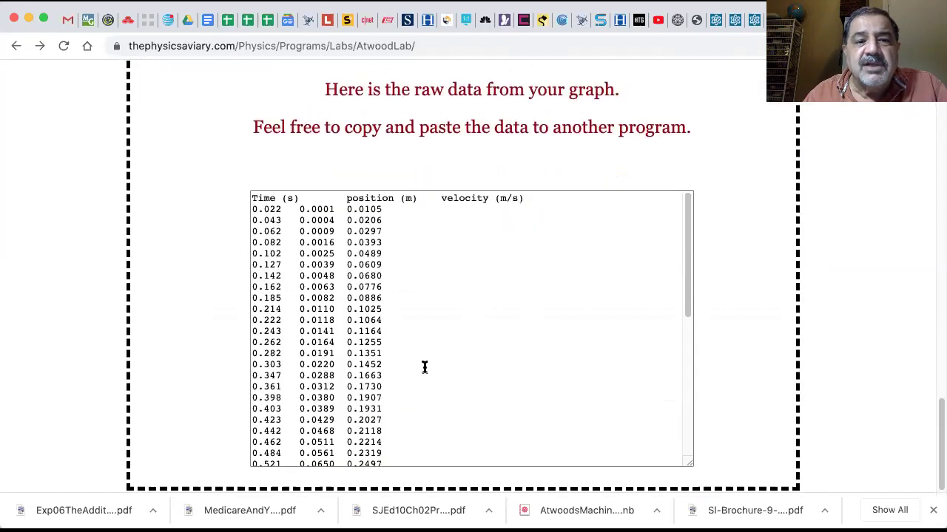
scroll(425, 367, "down", 5)
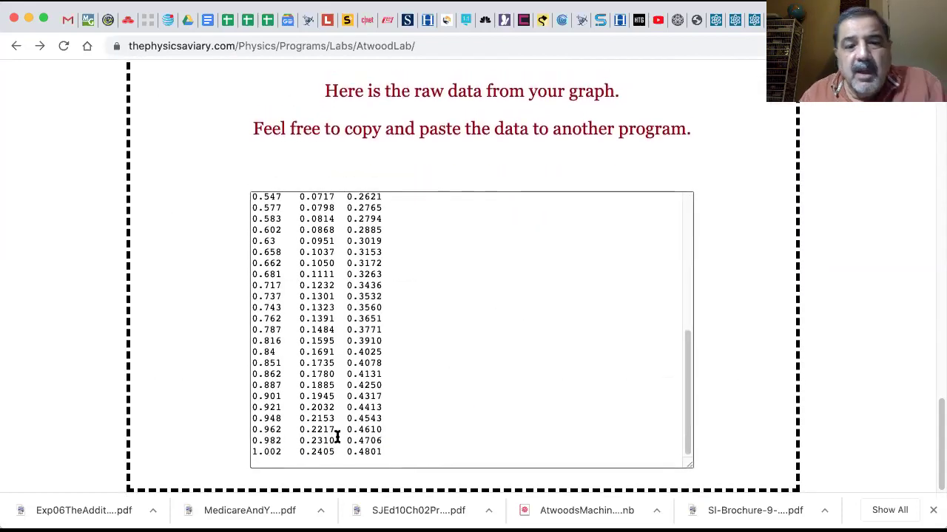
left_click(296, 448)
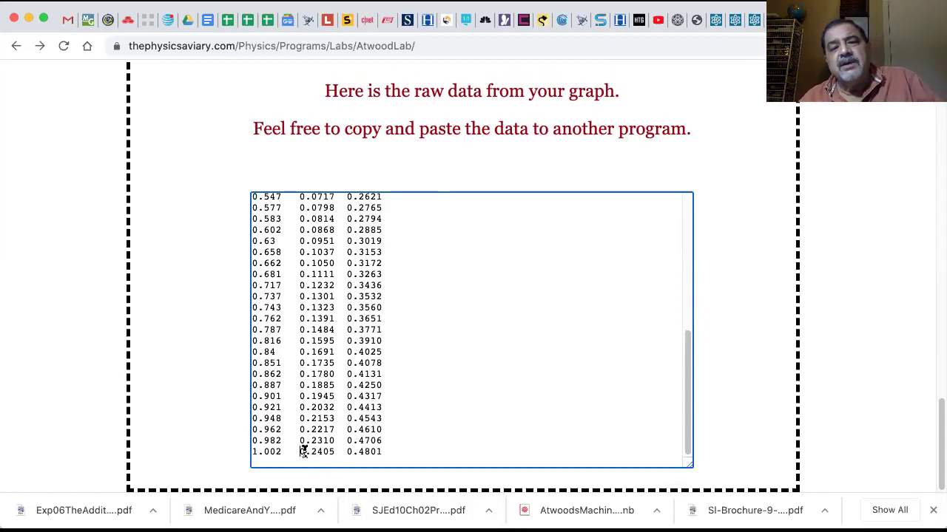
Return the masses to their starting positions with Reset
scroll(303, 452, "up", 15)
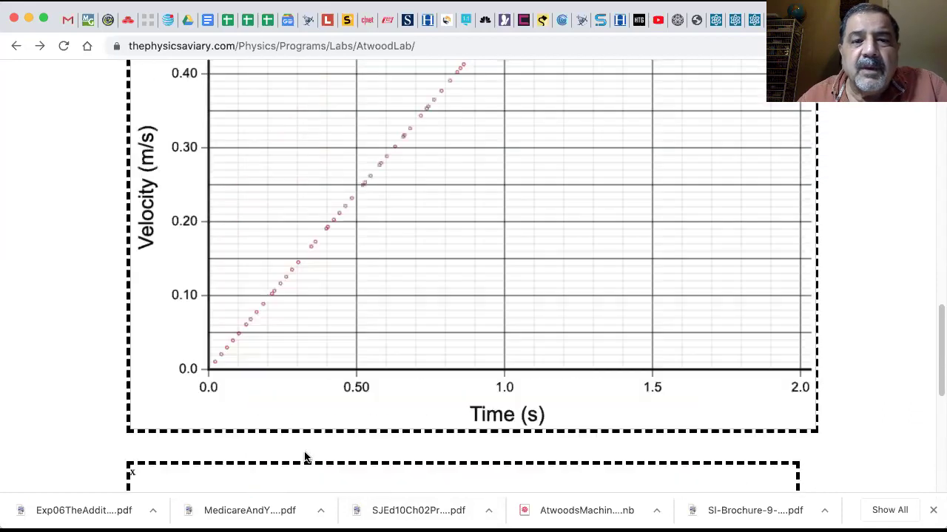
scroll(304, 452, "up", 10)
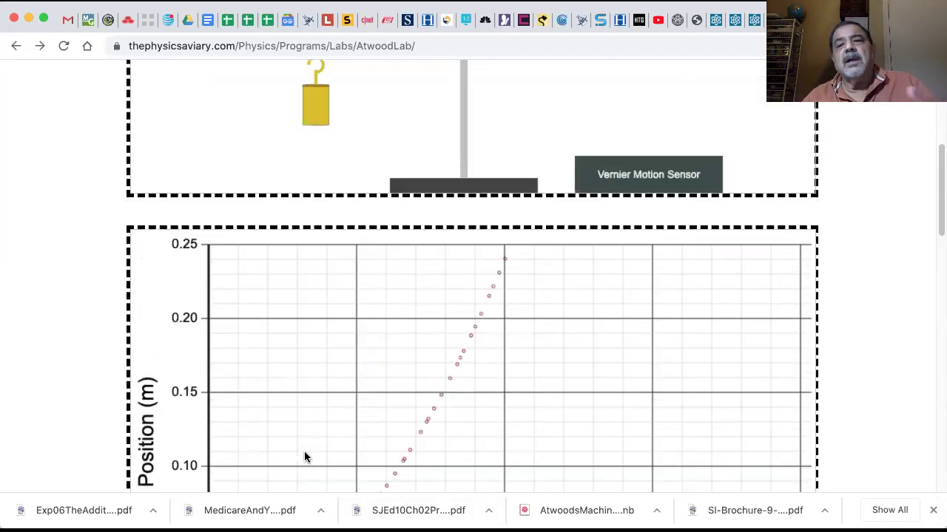
scroll(304, 455, "up", 5)
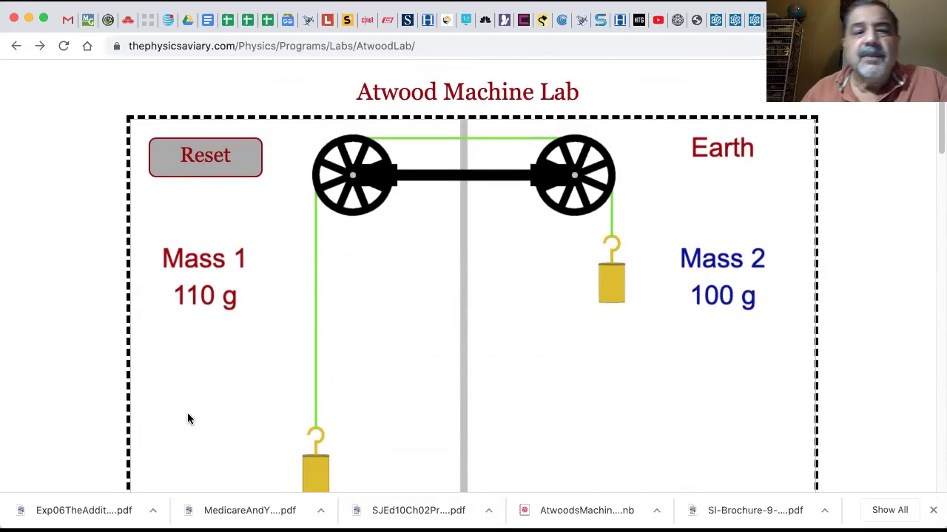
left_click(218, 174)
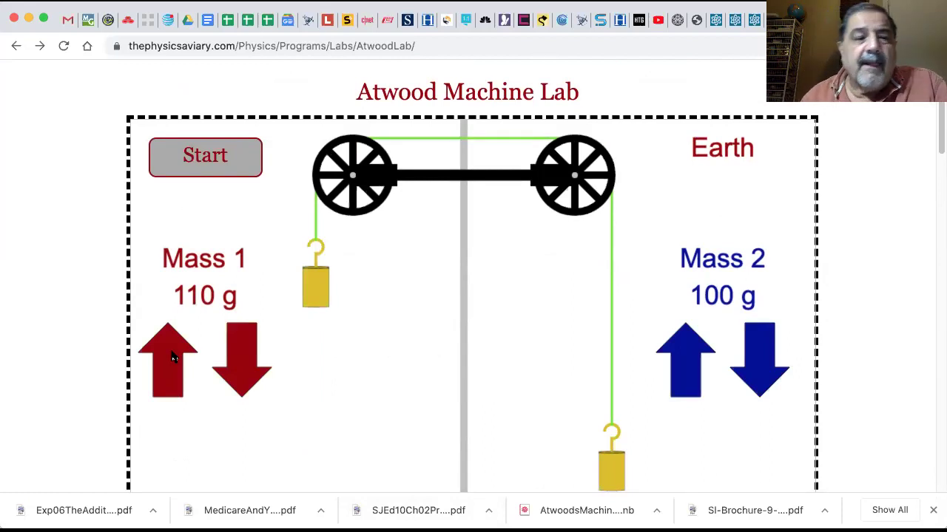
Raise Mass 1 to 160 g
left_click(172, 358)
left_click(173, 358)
left_click(173, 358)
left_click(172, 358)
left_click(173, 358)
left_click(172, 358)
left_click(173, 358)
left_click(172, 358)
left_click(172, 358)
left_click(173, 358)
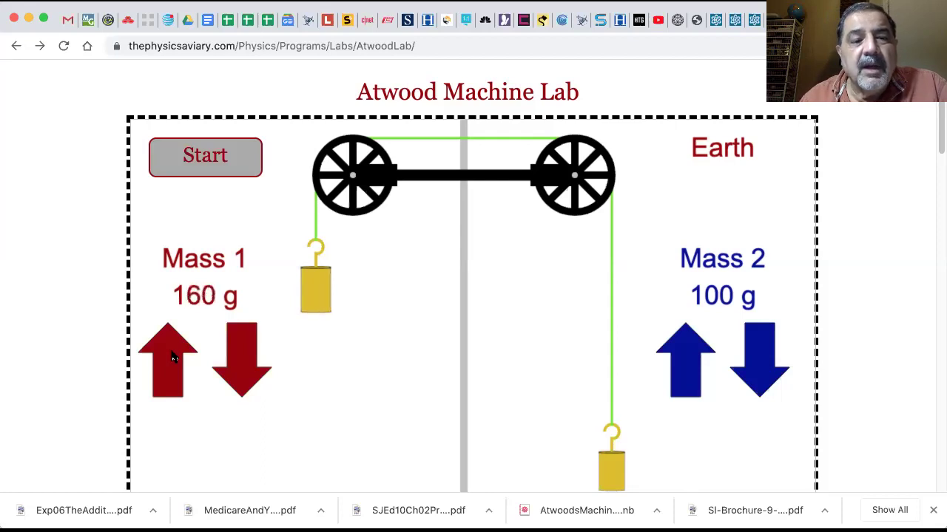
Raise Mass 2 from 100 g toward 150 g
left_click(691, 354)
left_click(691, 354)
left_click(691, 355)
left_click(690, 354)
left_click(691, 354)
left_click(690, 354)
left_click(690, 354)
left_click(691, 355)
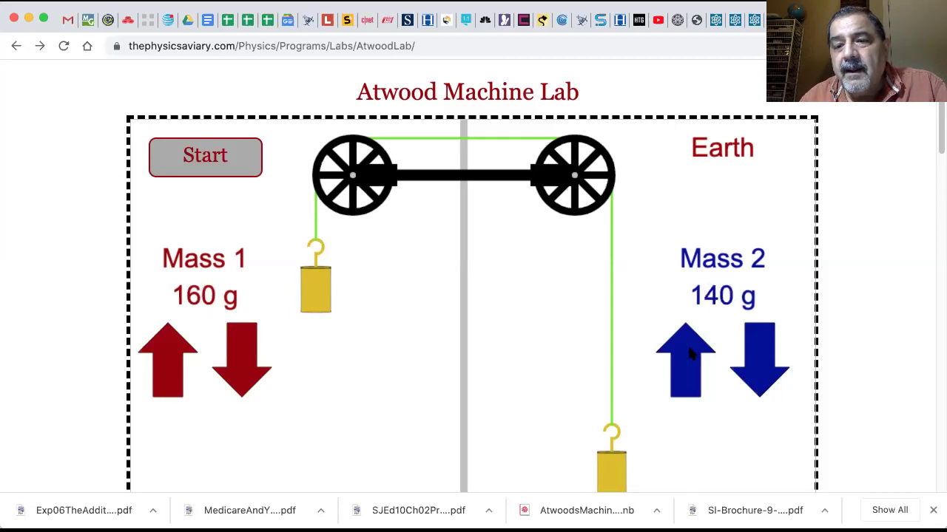
left_click(690, 355)
left_click(691, 354)
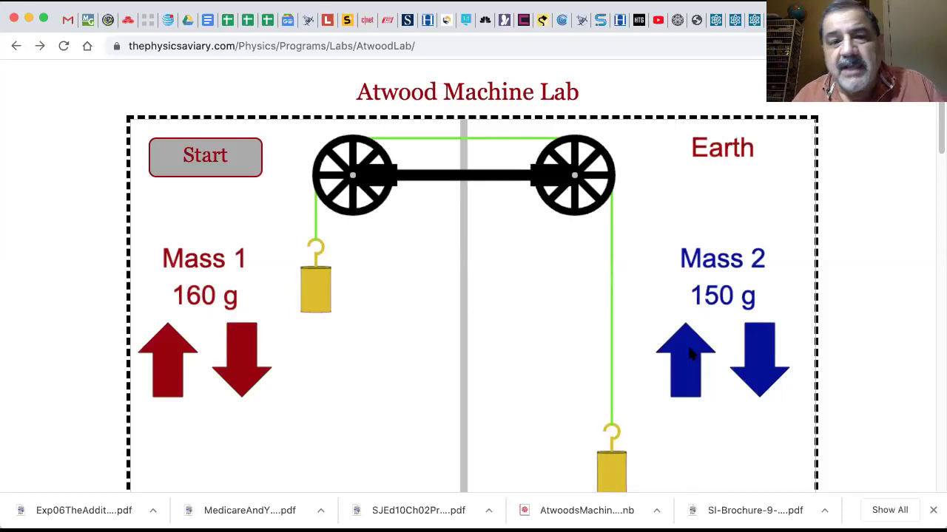
Run the 160 g versus 150 g trial and review its graphs and raw data ending at 1.221 s
left_click(177, 164)
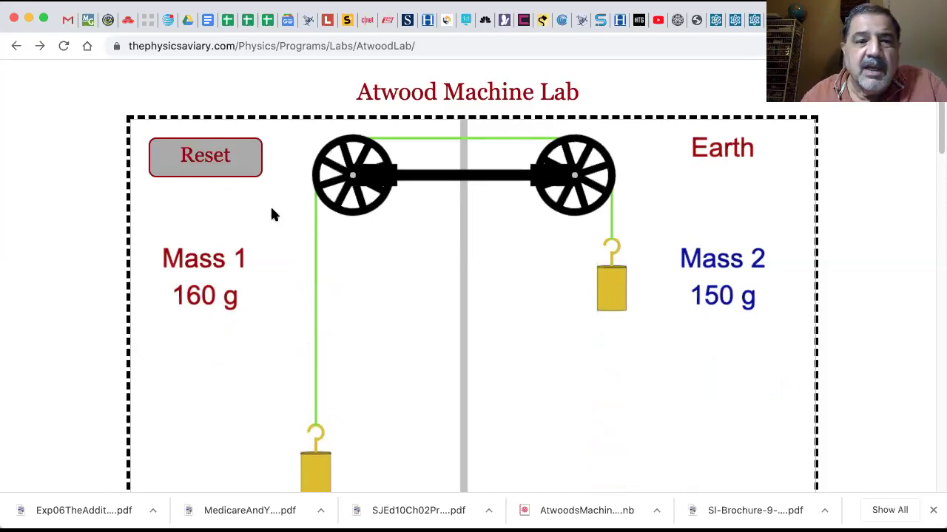
scroll(301, 313, "down", 3)
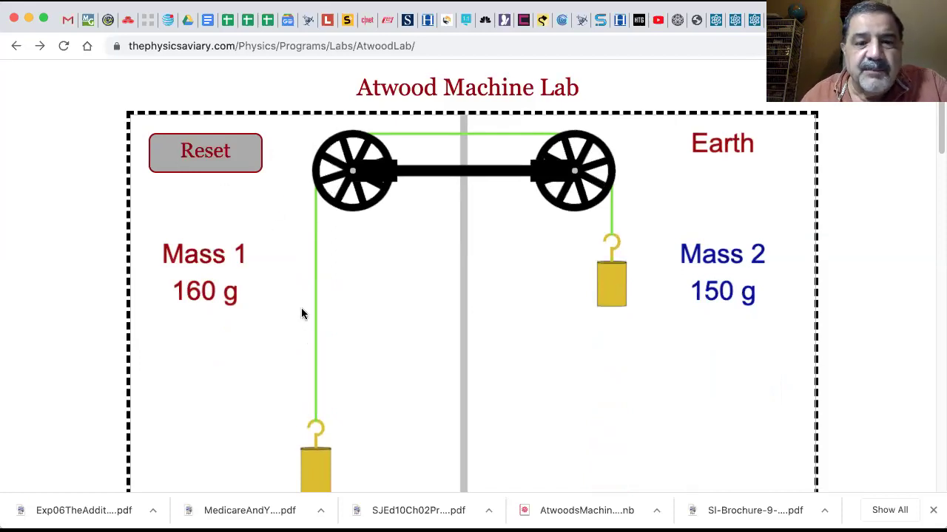
scroll(301, 313, "up", 1)
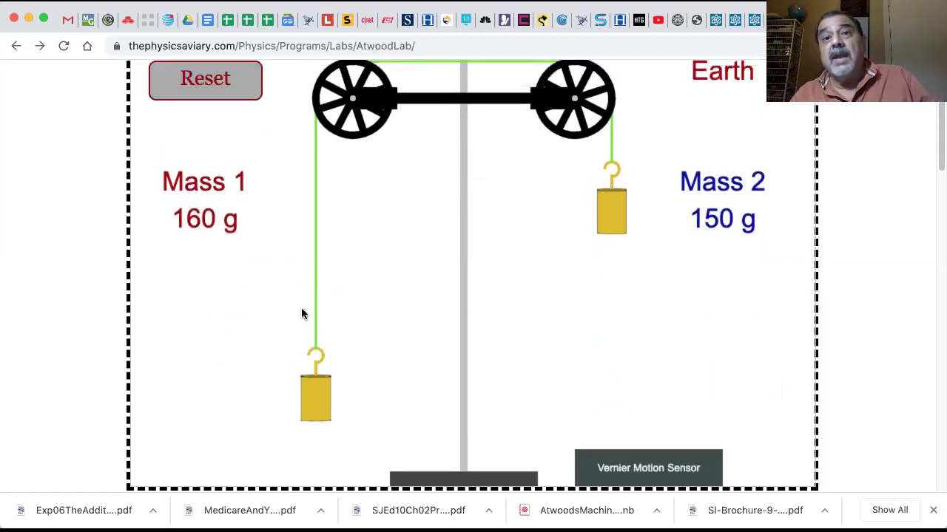
scroll(301, 314, "down", 7)
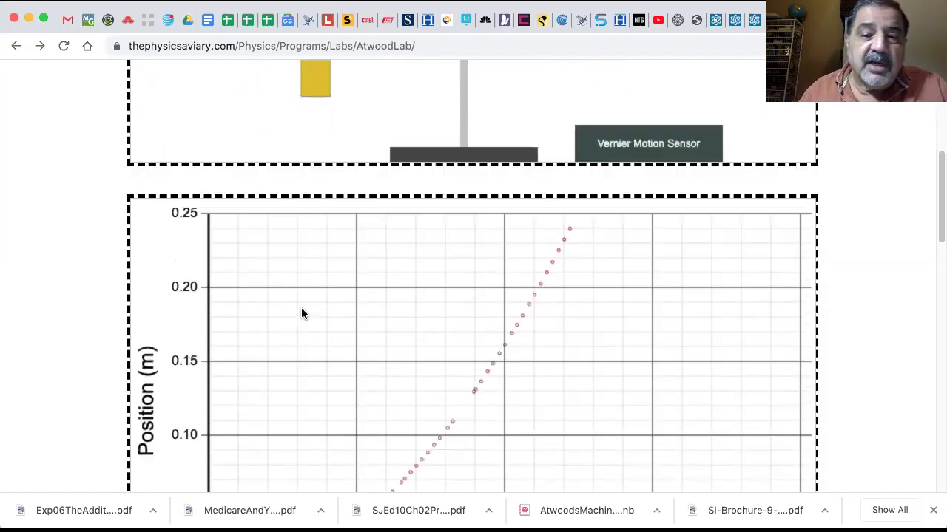
scroll(301, 313, "down", 11)
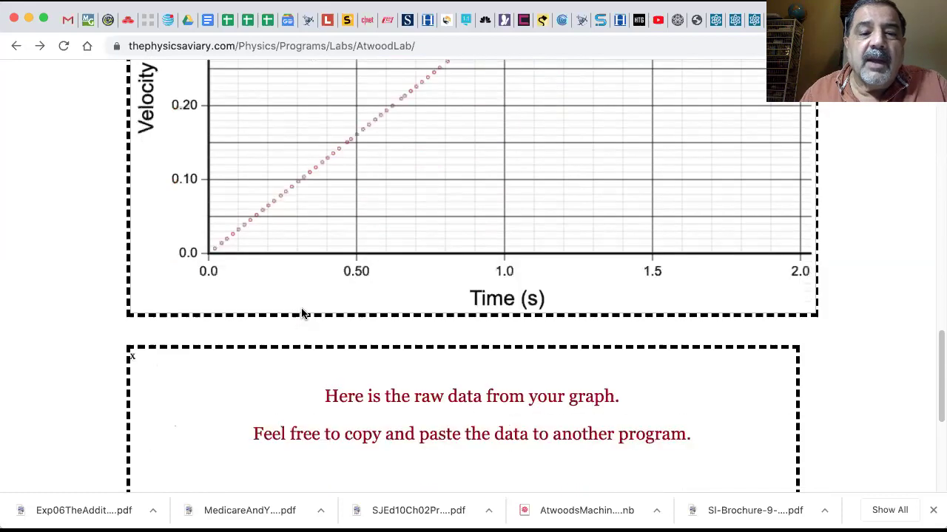
scroll(417, 426, "down", 2)
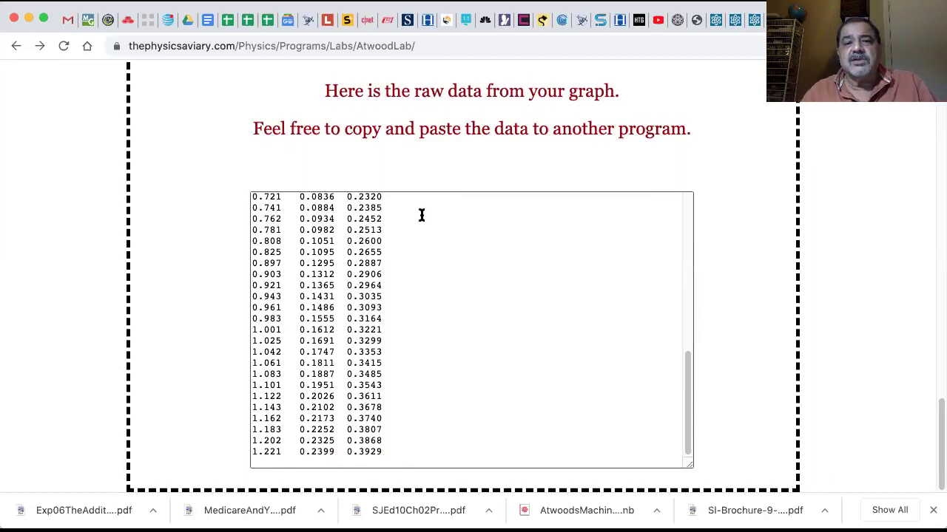
scroll(422, 91, "up", 15)
scroll(425, 94, "up", 2)
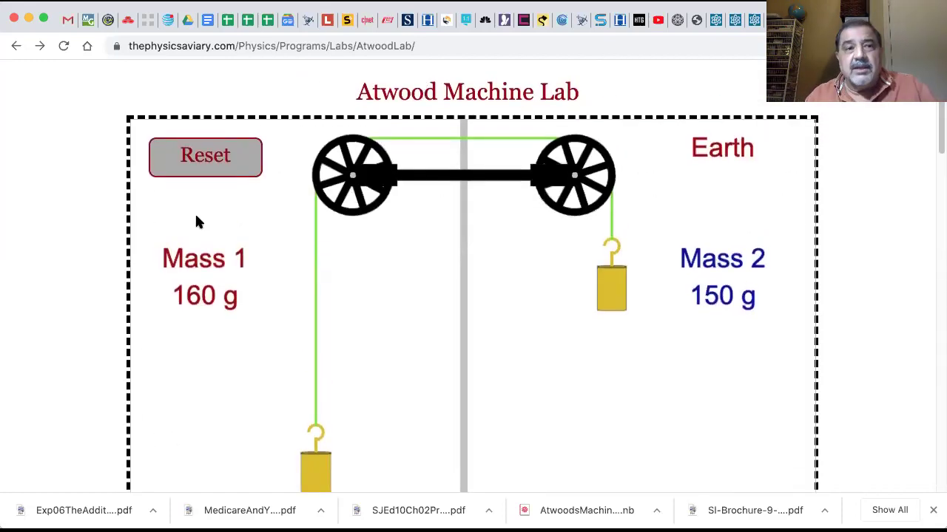
Reset the machine and raise Mass 1 to 200 g
left_click(207, 148)
left_click(168, 335)
left_click(168, 335)
left_click(168, 335)
left_click(168, 335)
left_click(168, 335)
left_click(168, 335)
left_click(168, 335)
left_click(168, 335)
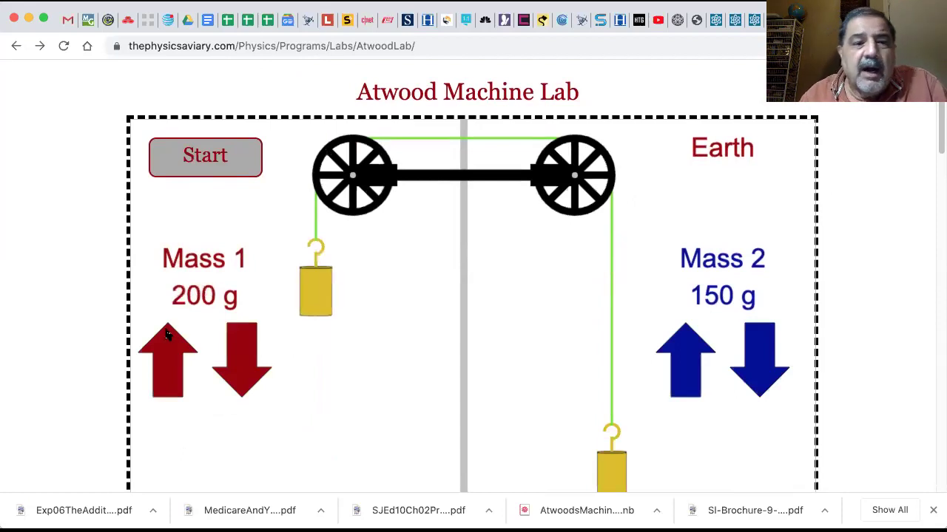
Raise Mass 2 to 190 g
left_click(682, 350)
left_click(682, 350)
left_click(682, 350)
left_click(681, 350)
left_click(682, 350)
left_click(682, 350)
left_click(682, 350)
left_click(682, 350)
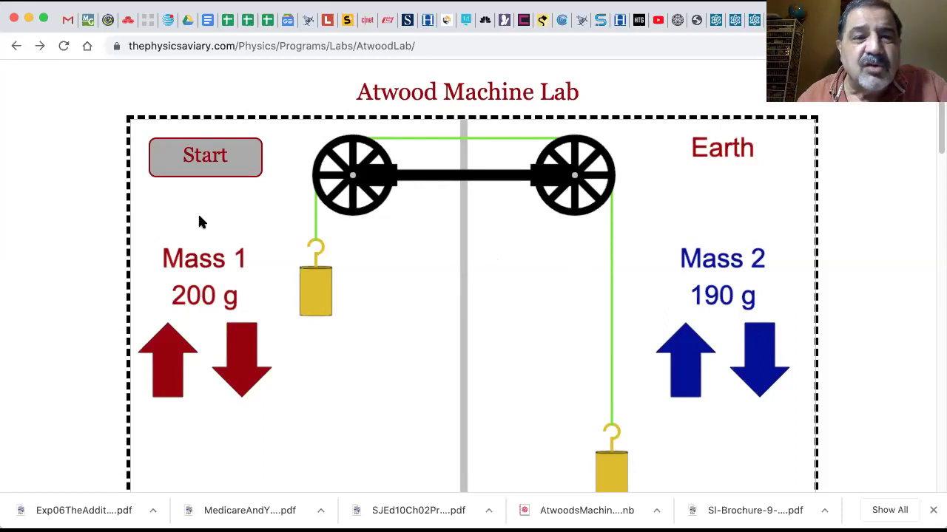
Release the 200 g and 190 g masses and check the graphs and raw data, ending at 1.382 s, 0.2440 m, 0.3531 m/s
left_click(202, 156)
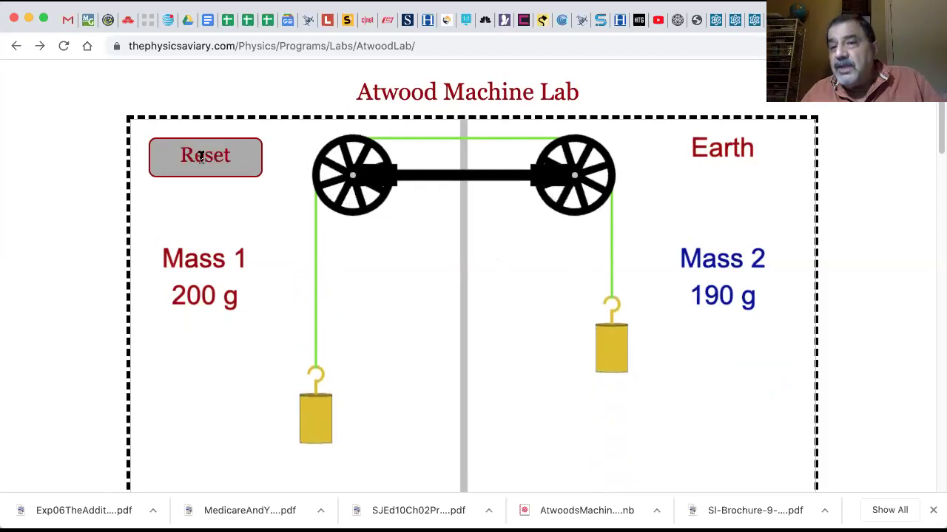
scroll(355, 271, "down", 6)
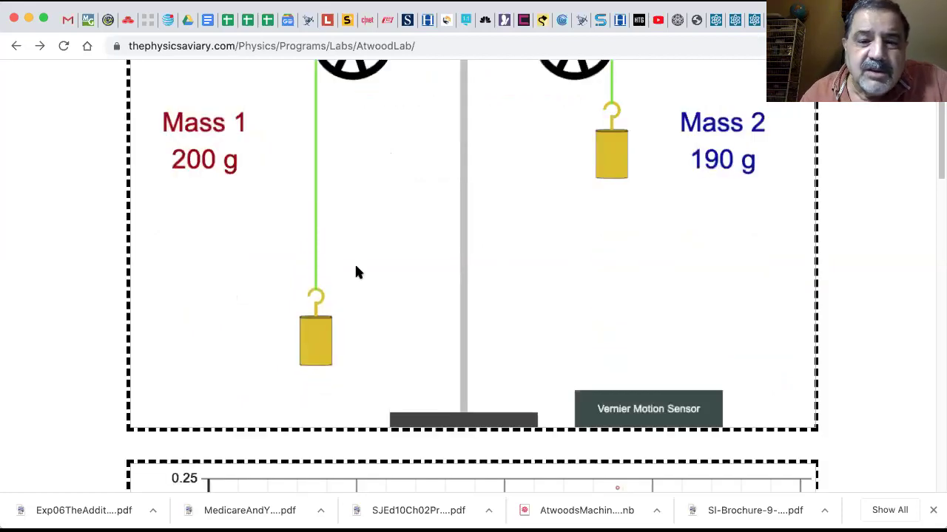
scroll(356, 272, "down", 10)
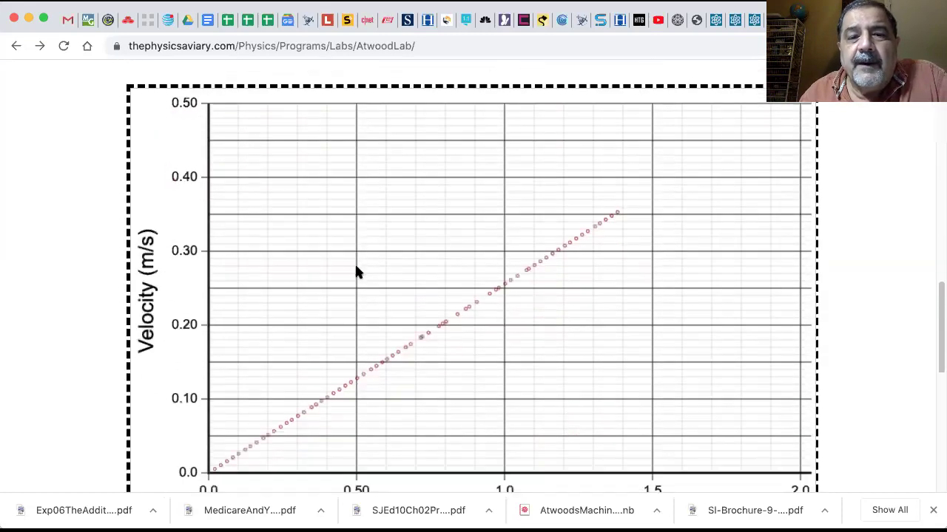
scroll(356, 272, "down", 2)
scroll(356, 272, "up", 4)
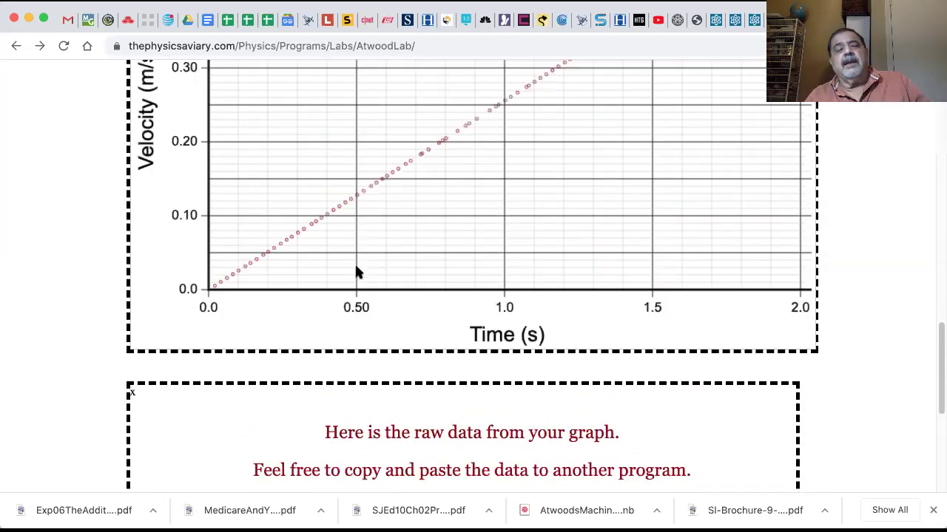
scroll(356, 272, "up", 3)
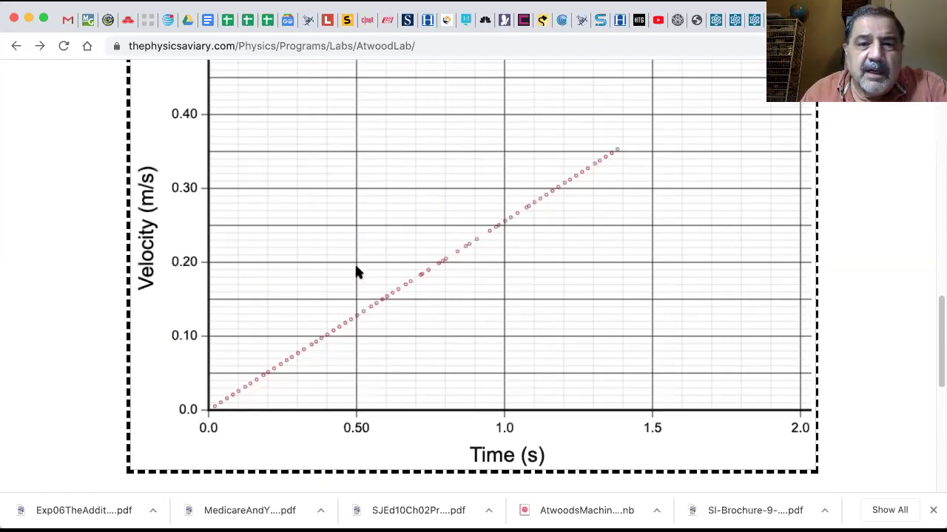
scroll(356, 272, "down", 2)
scroll(356, 270, "down", 15)
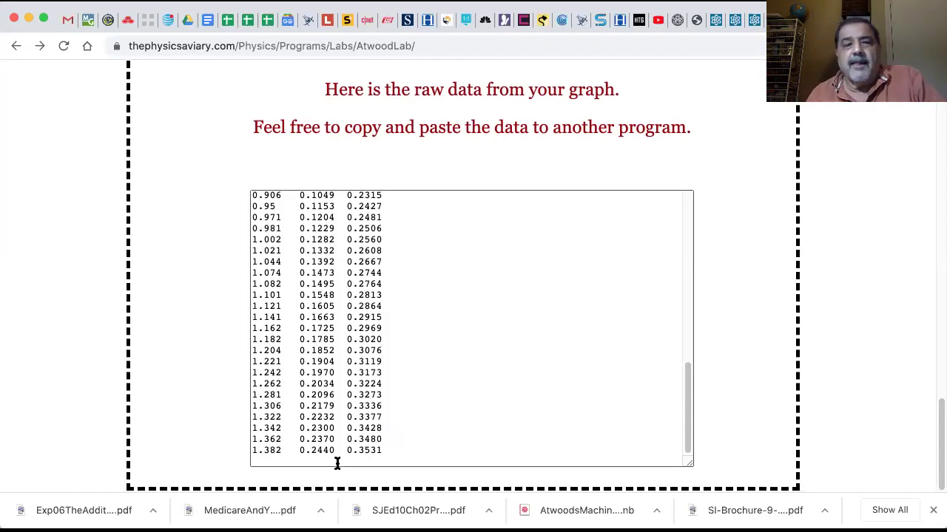
scroll(384, 377, "up", 3)
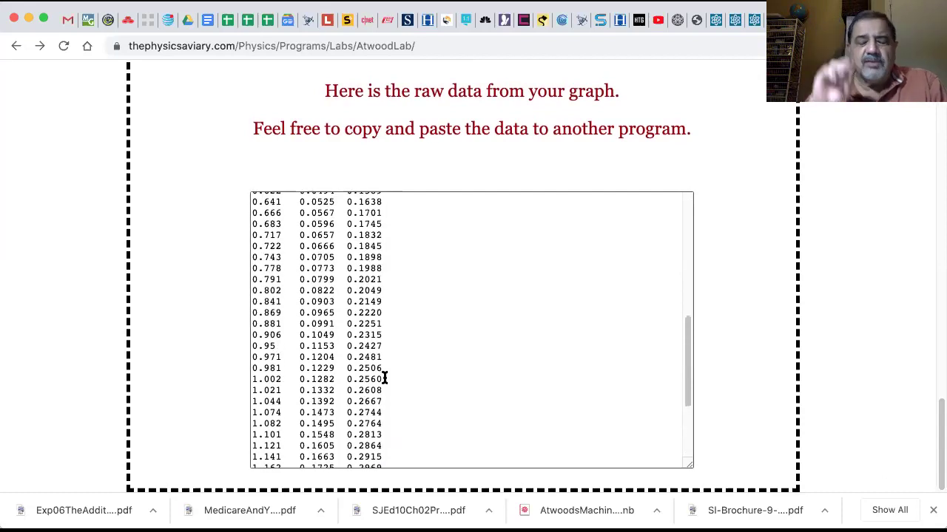
scroll(385, 377, "down", 4)
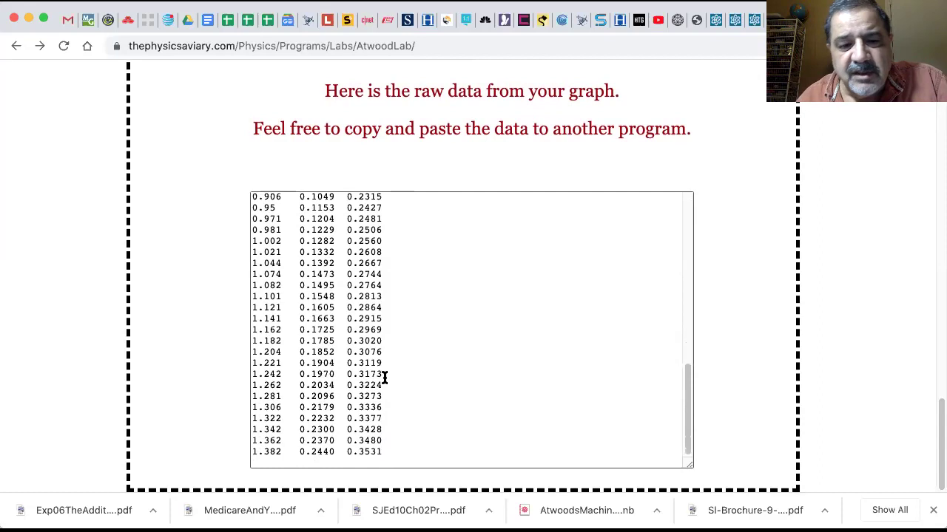